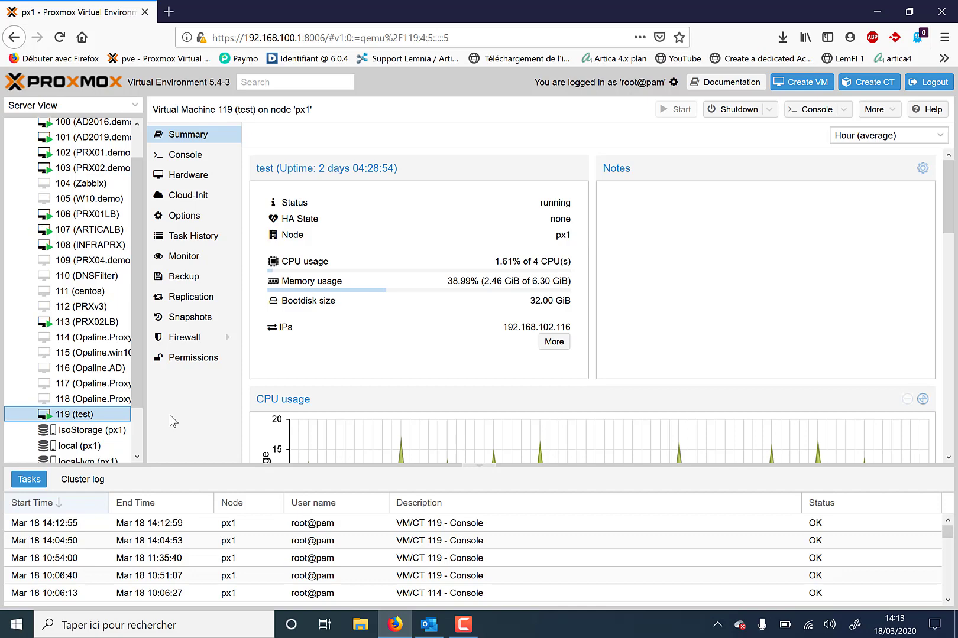
# Show VM 119 (test)'s console with the Artica appliance menu, then open a new browser tab
pyautogui.click(179, 157)
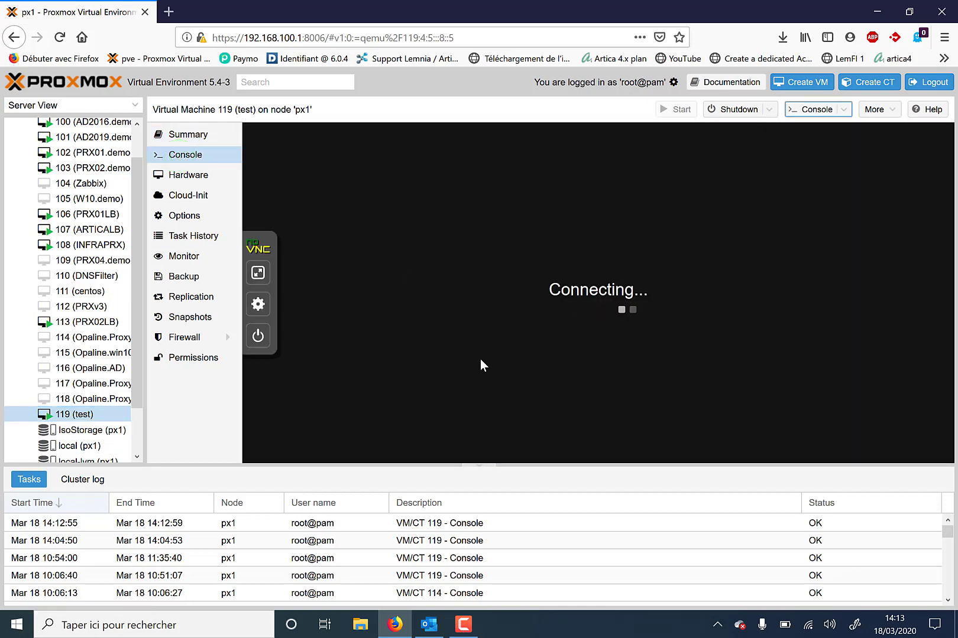
pyautogui.click(480, 360)
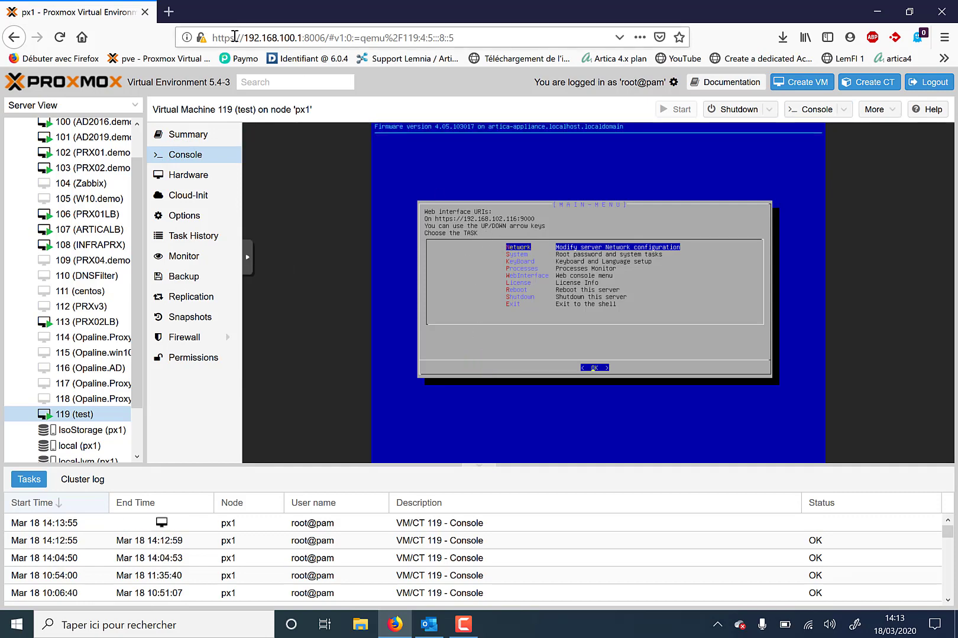
pyautogui.click(172, 12)
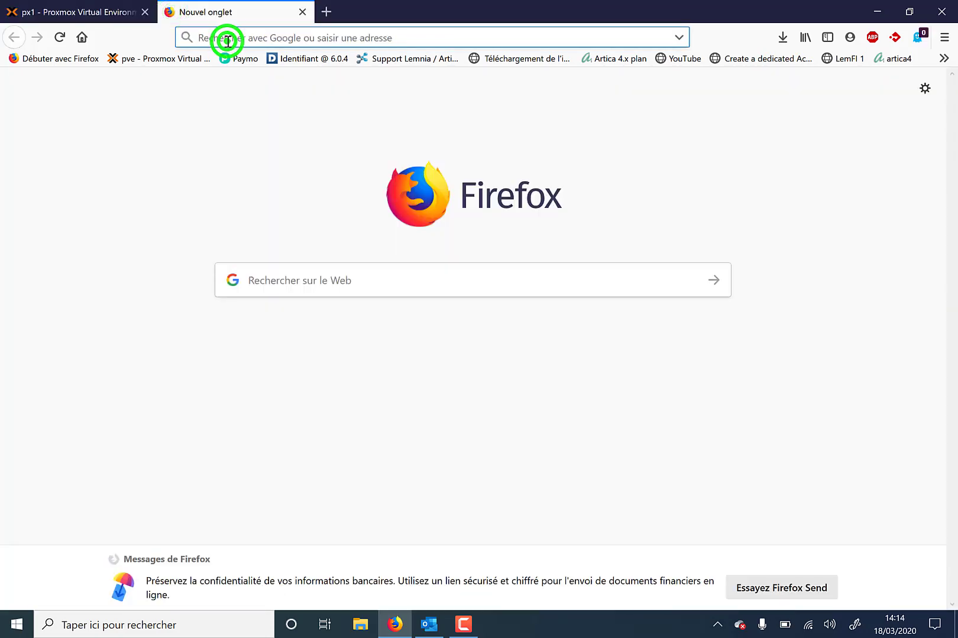
pyautogui.write('https:')
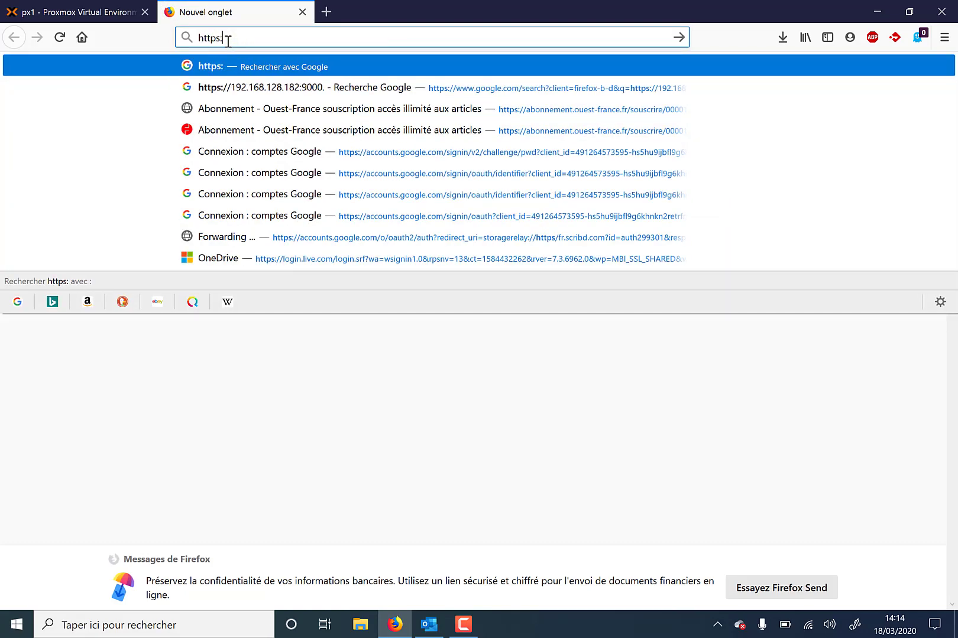
pyautogui.write('//192.16')
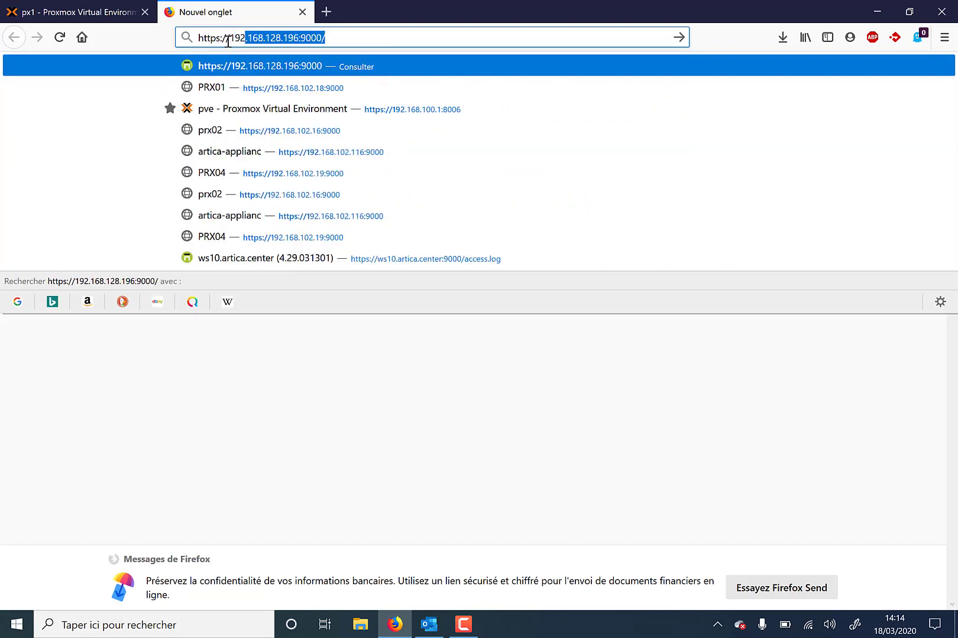
pyautogui.write('8.102')
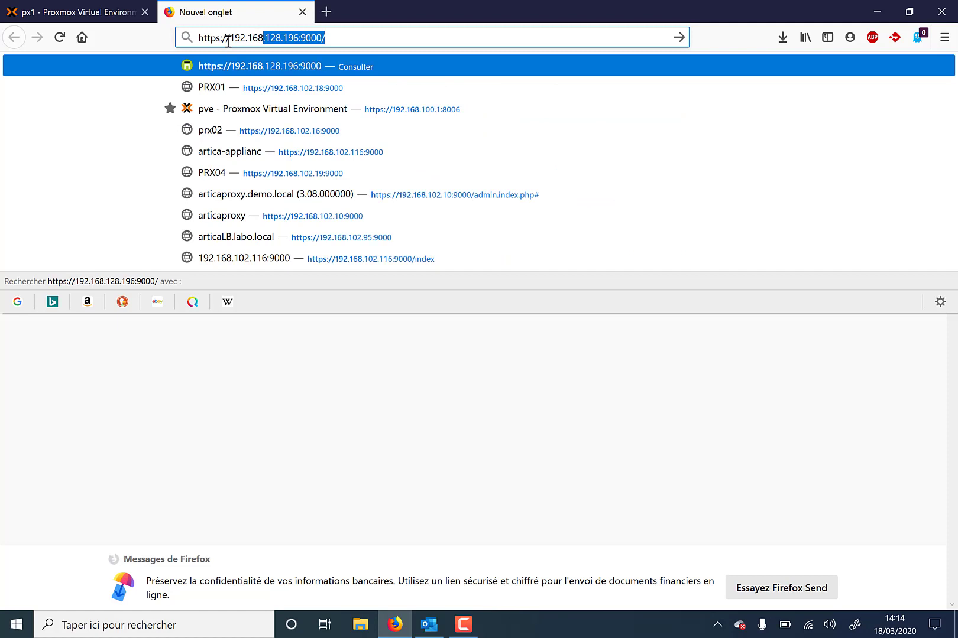
pyautogui.write('.116')
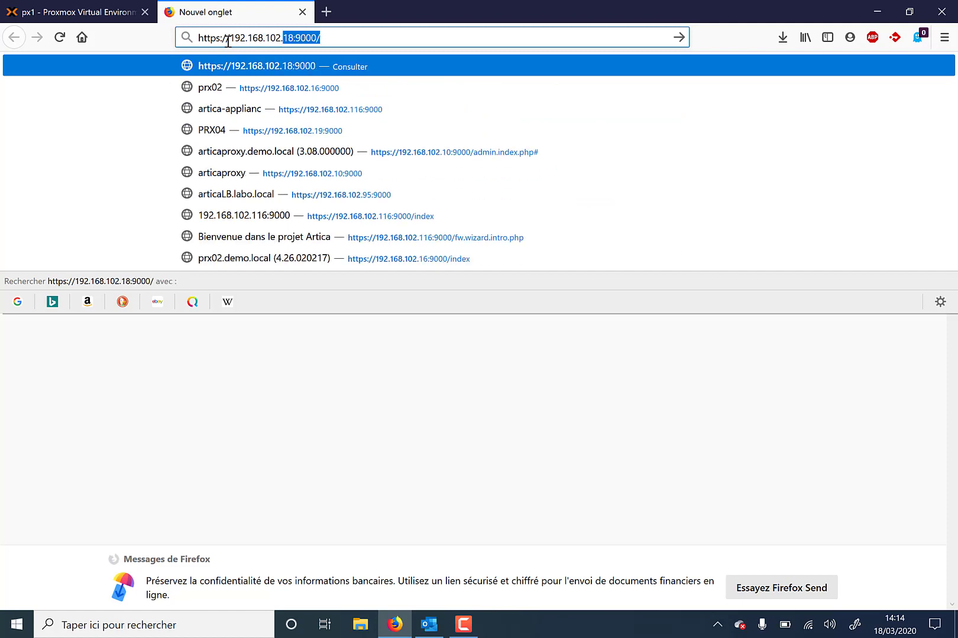
pyautogui.write(':9000')
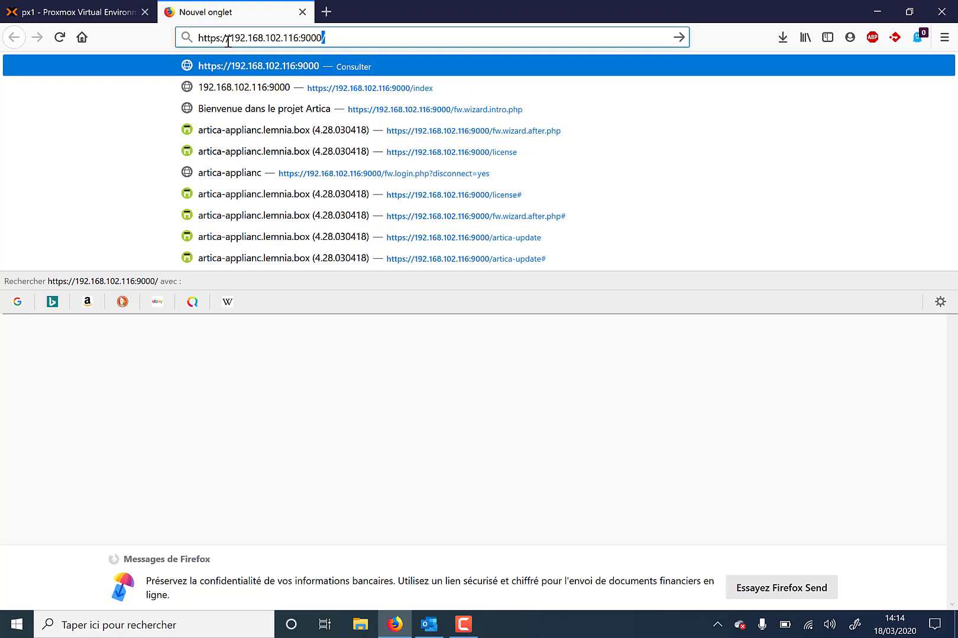
pyautogui.press('Return')
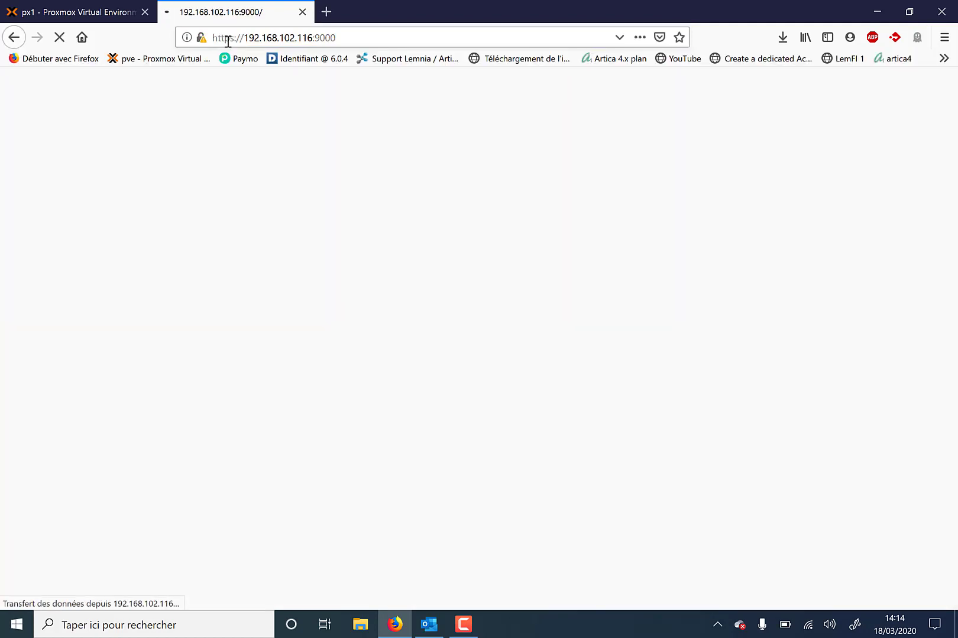
pyautogui.click(596, 165)
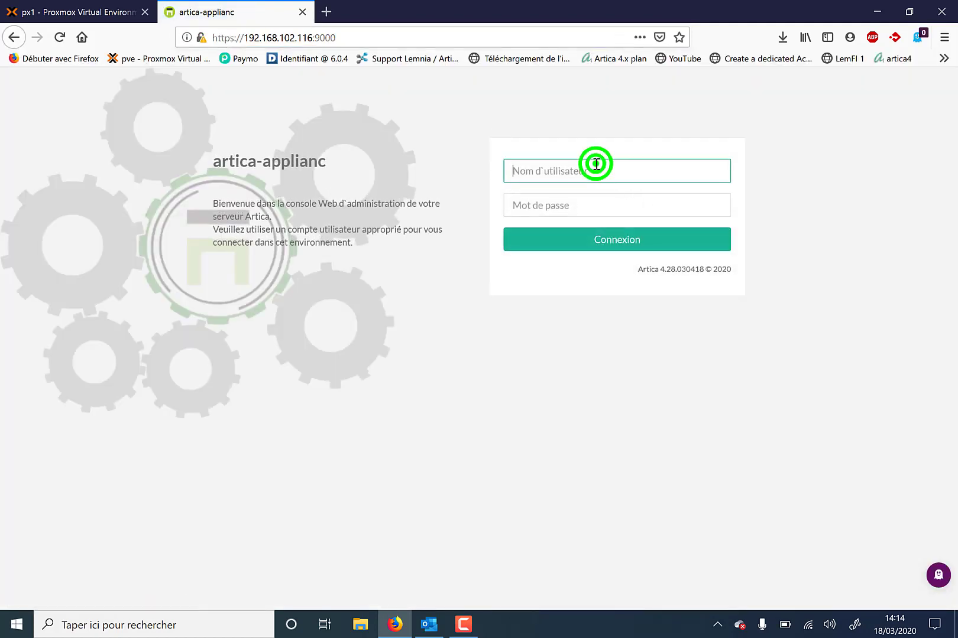
pyautogui.write('Manager')
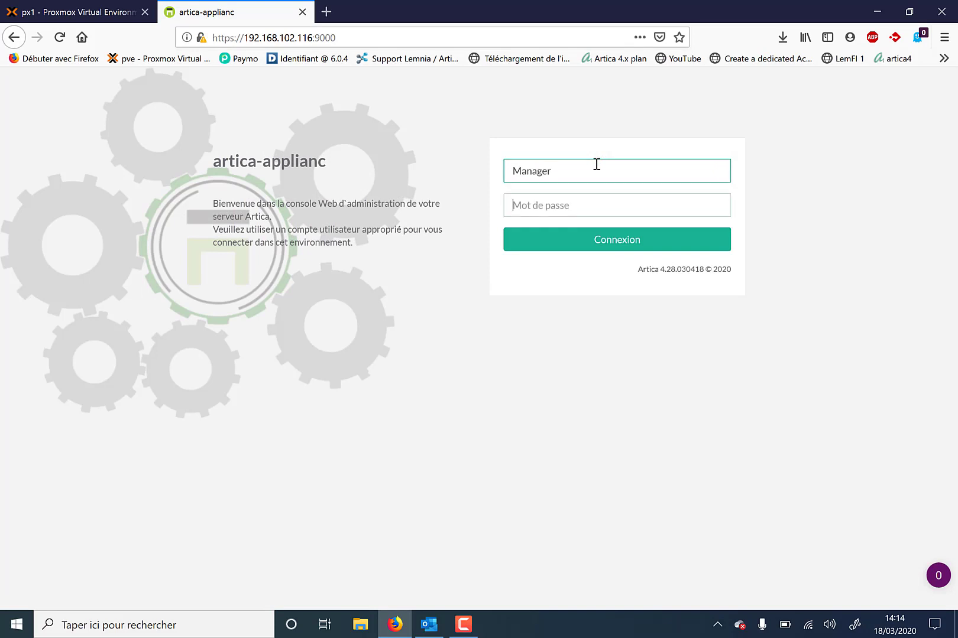
pyautogui.press('Tab')
pyautogui.write('••••••')
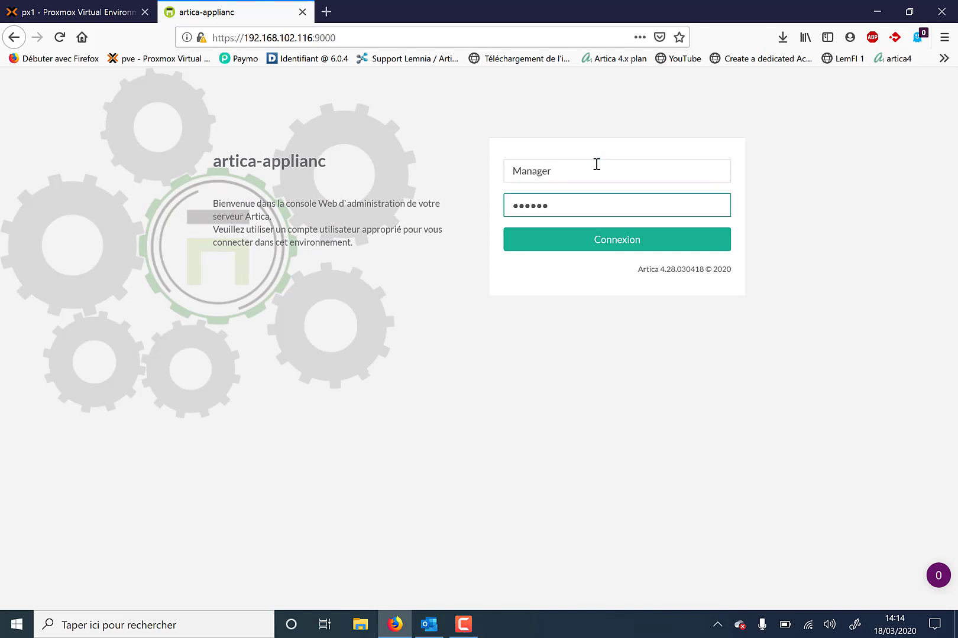
pyautogui.press('Return')
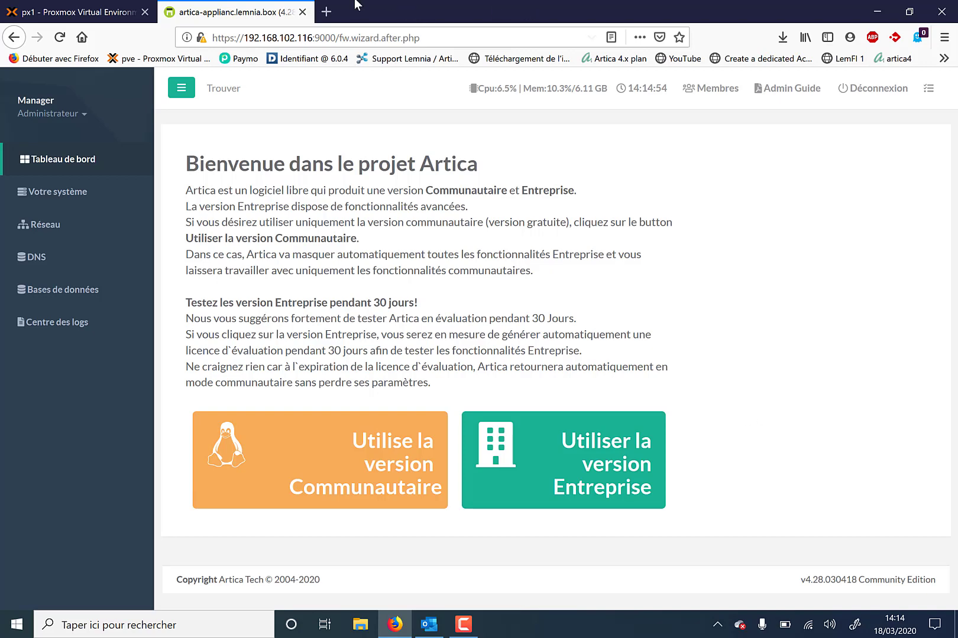
pyautogui.click(320, 9)
# Go to licensing.artica.center and open its New Account registration form
pyautogui.click(309, 36)
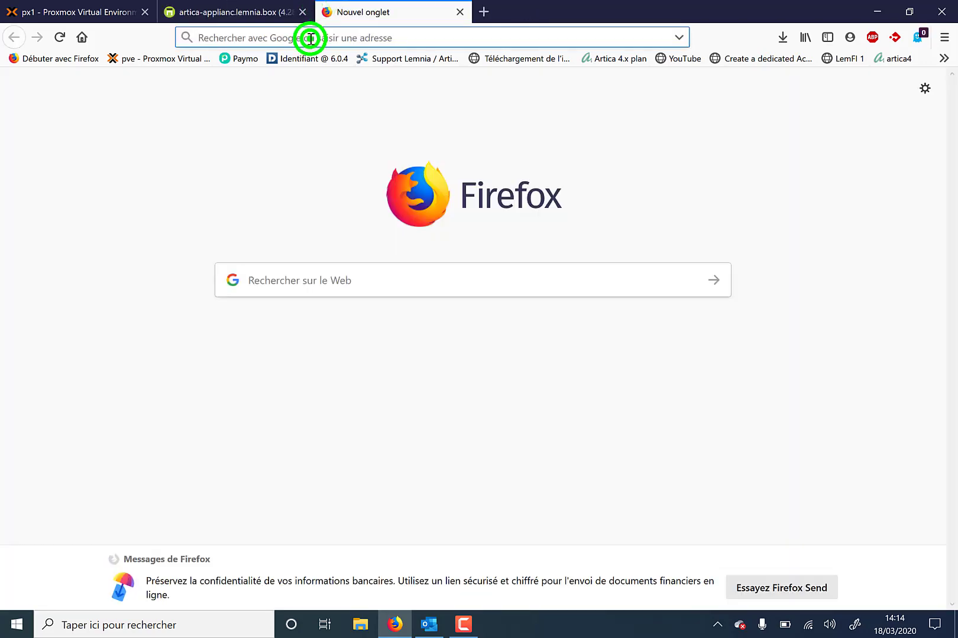
pyautogui.write('licens')
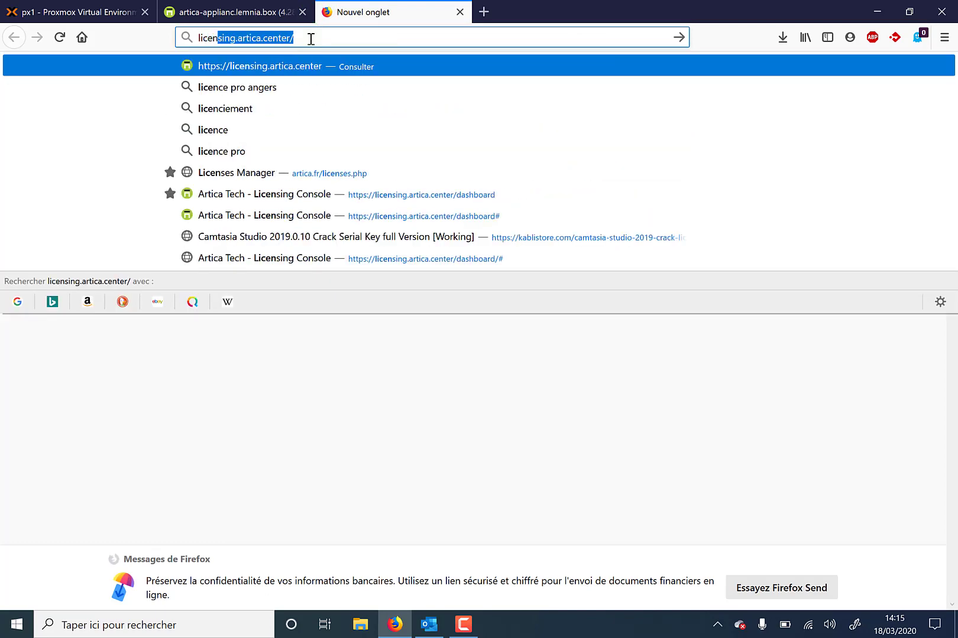
pyautogui.write('ing.art')
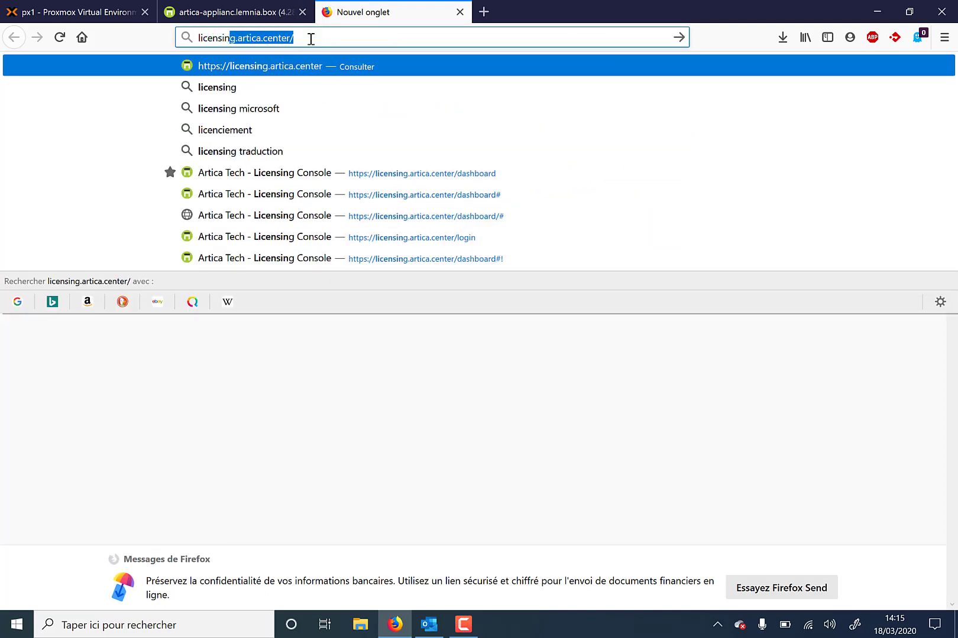
pyautogui.write('ica')
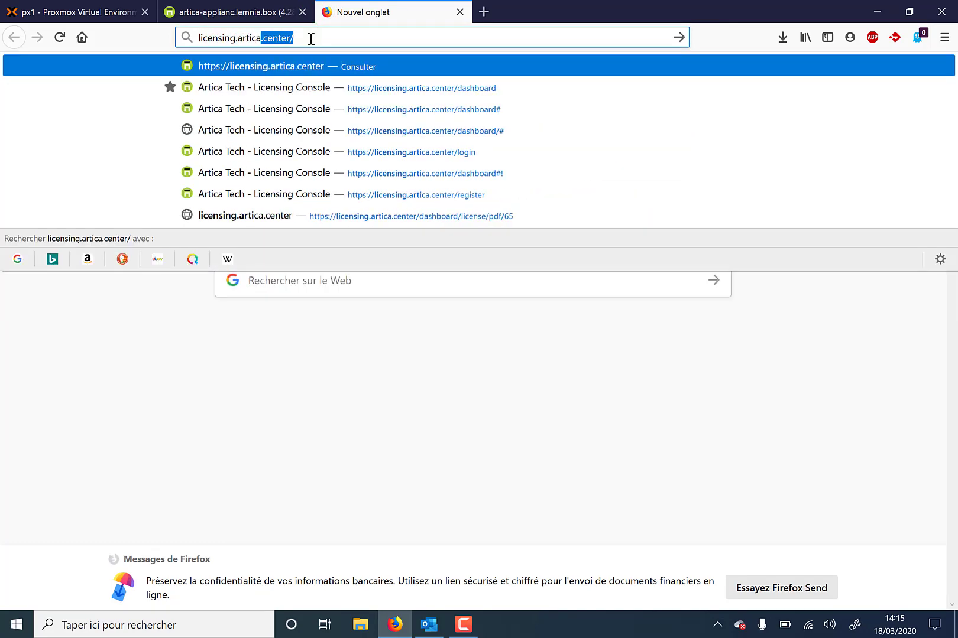
pyautogui.write('.center')
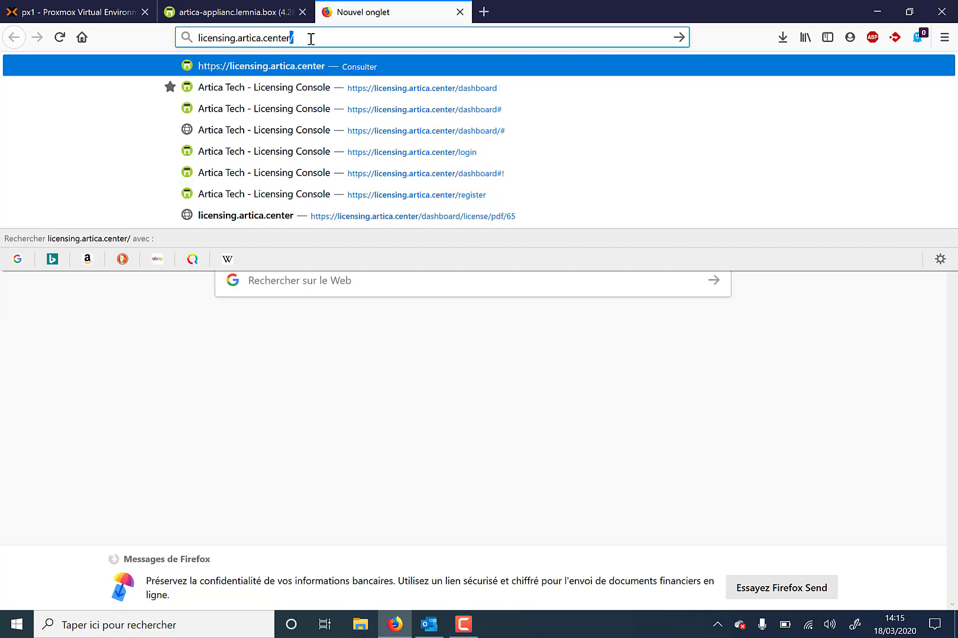
pyautogui.press('Return')
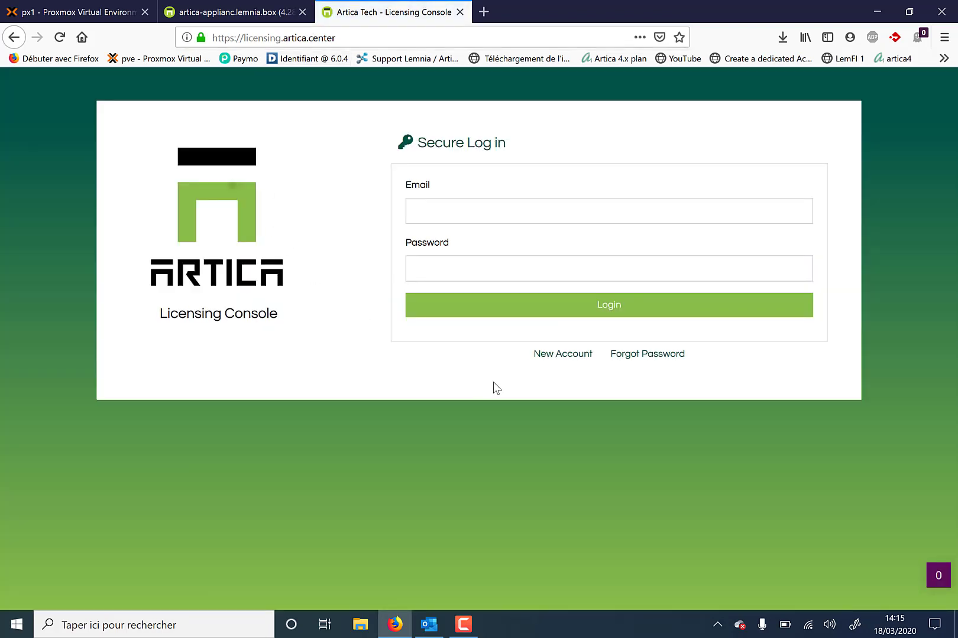
pyautogui.click(560, 361)
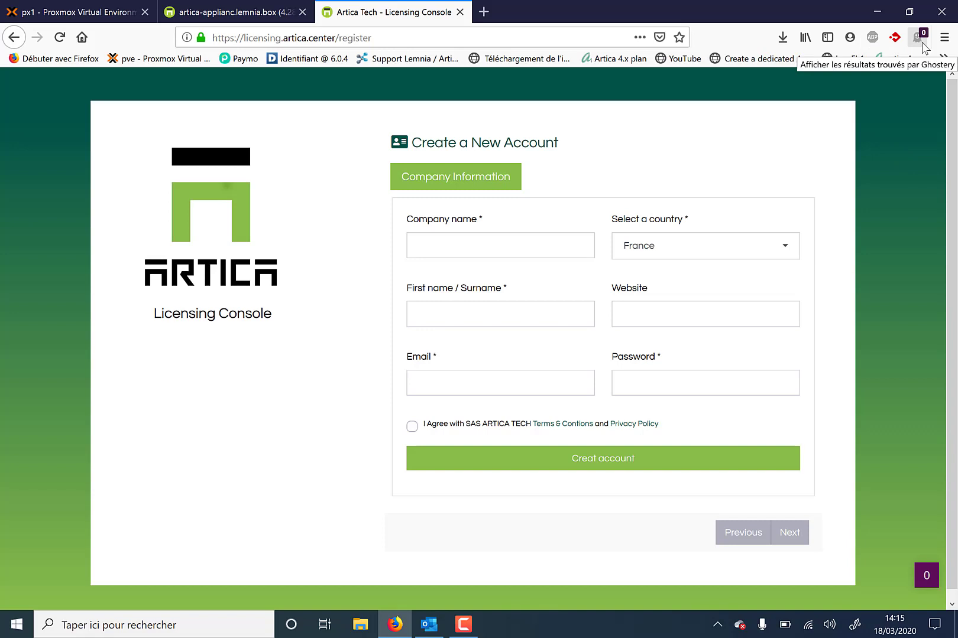
# Enter company WEB6TY and the contact's full name in the registration form
pyautogui.click(485, 241)
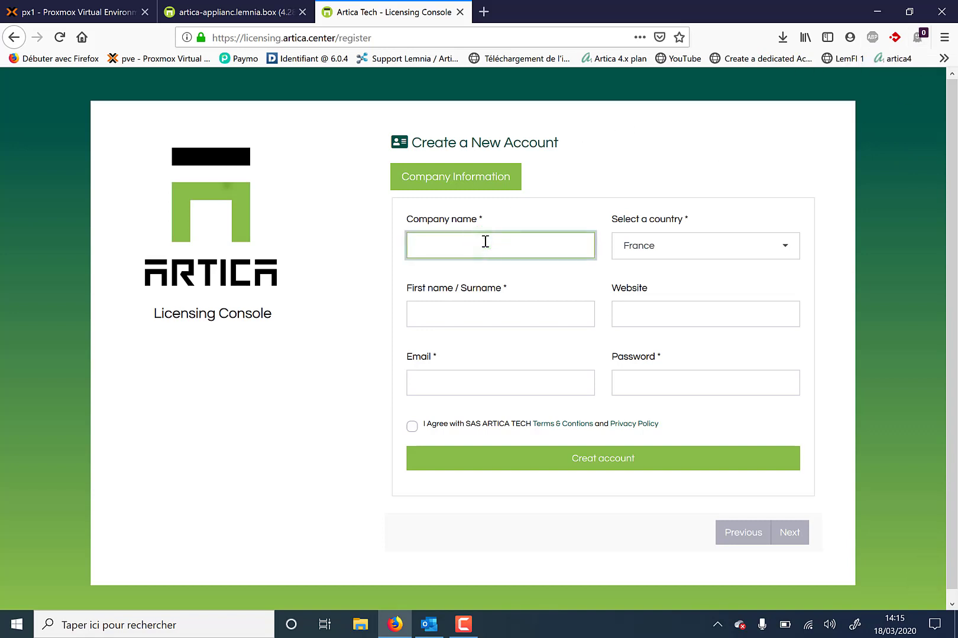
pyautogui.write('WEB')
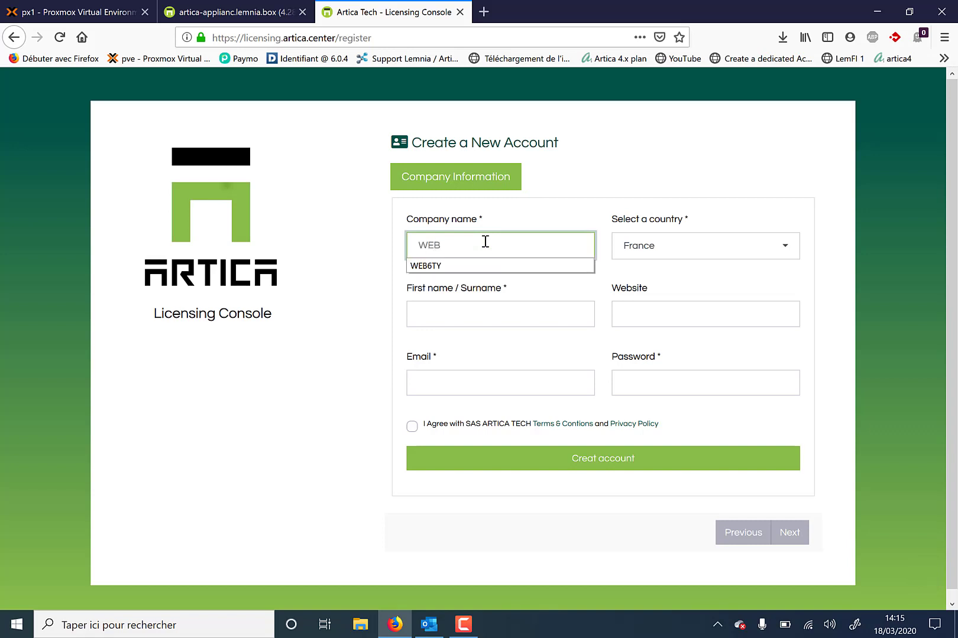
pyautogui.write('6TY')
pyautogui.click(542, 219)
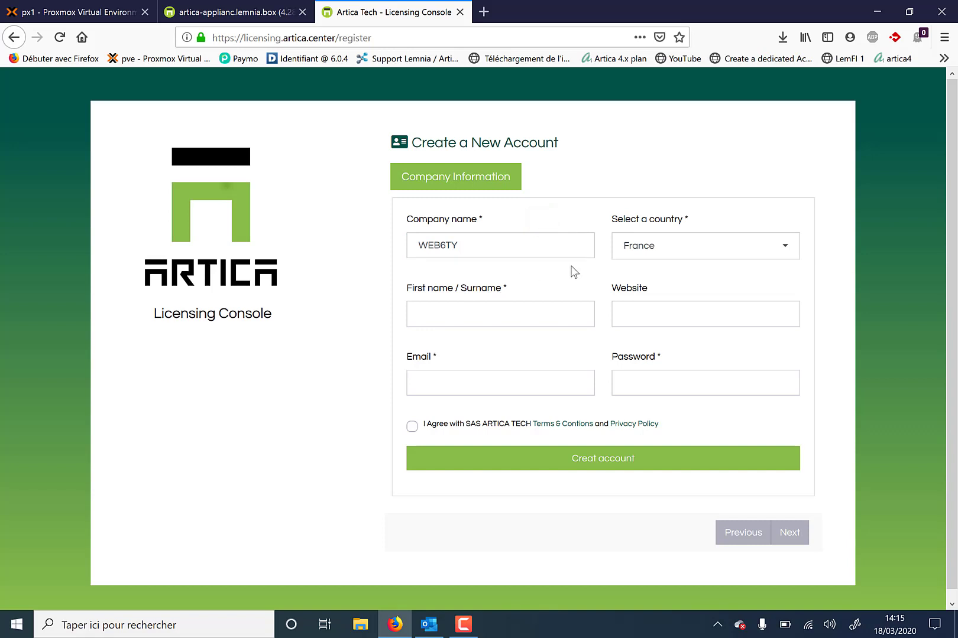
pyautogui.click(415, 323)
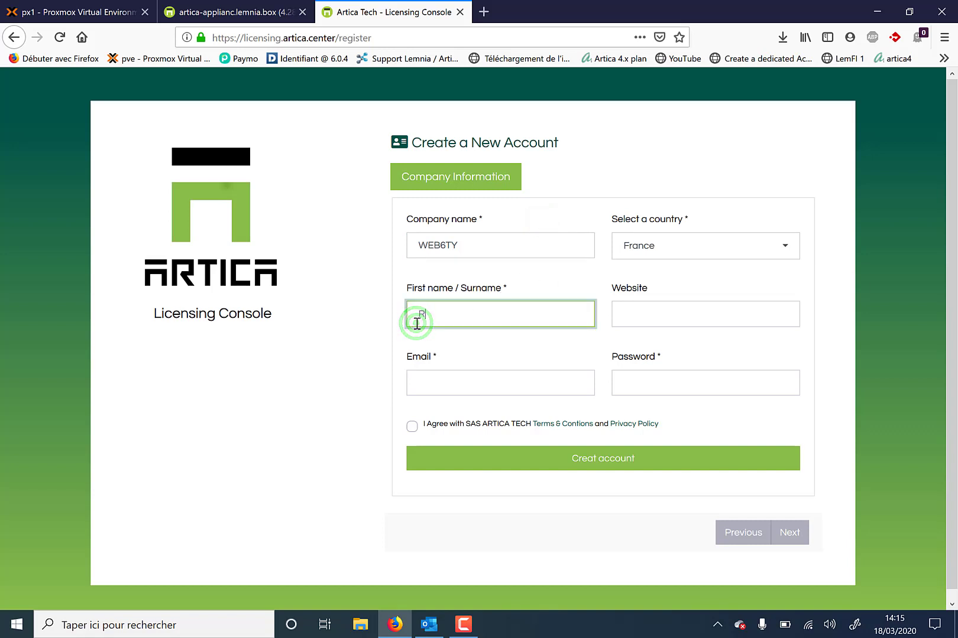
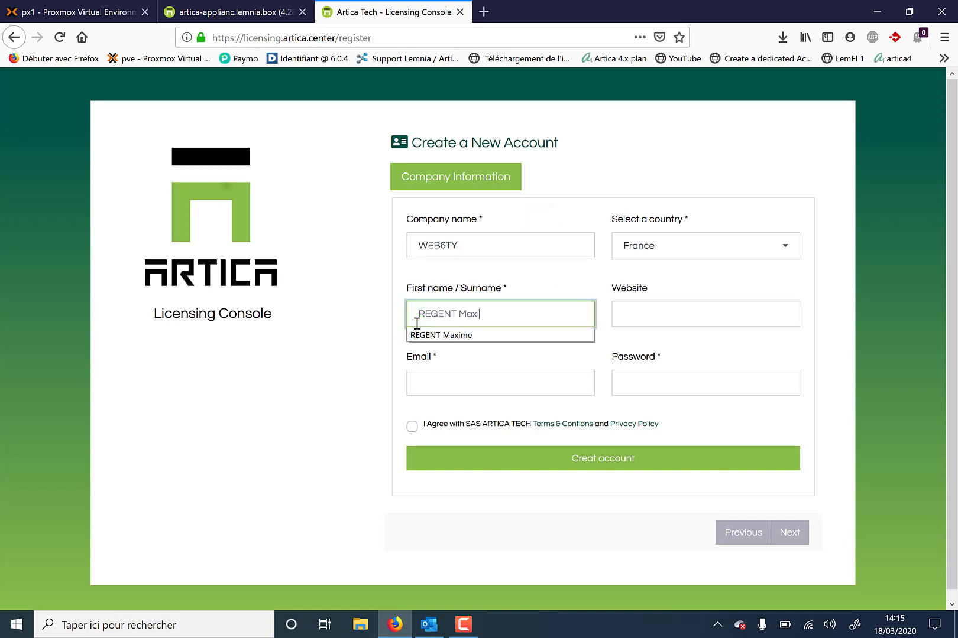
pyautogui.click(615, 317)
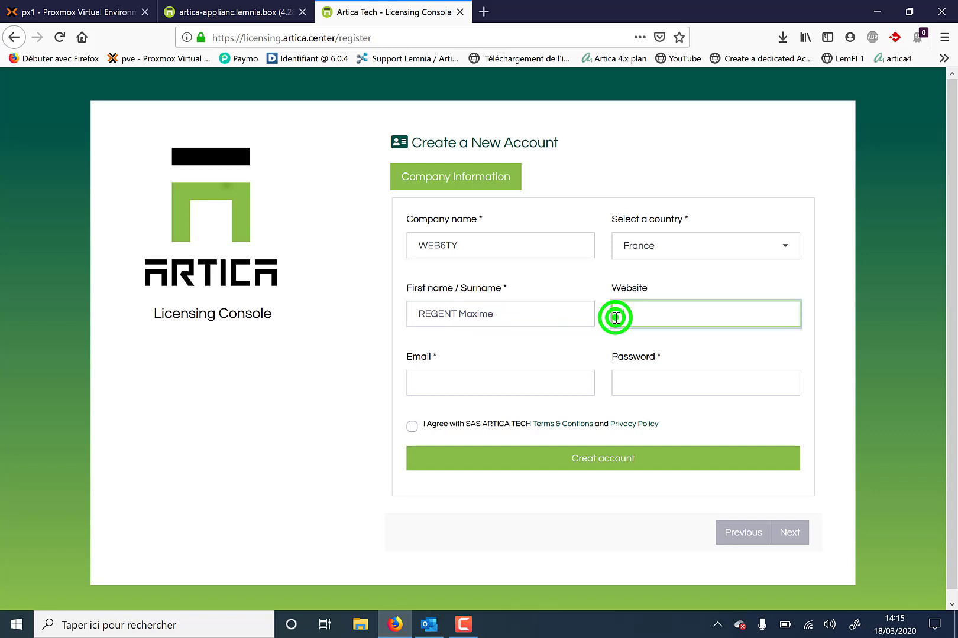
# Fill in the contact's e-mail and a password, and tick I Agree to the terms
pyautogui.click(441, 388)
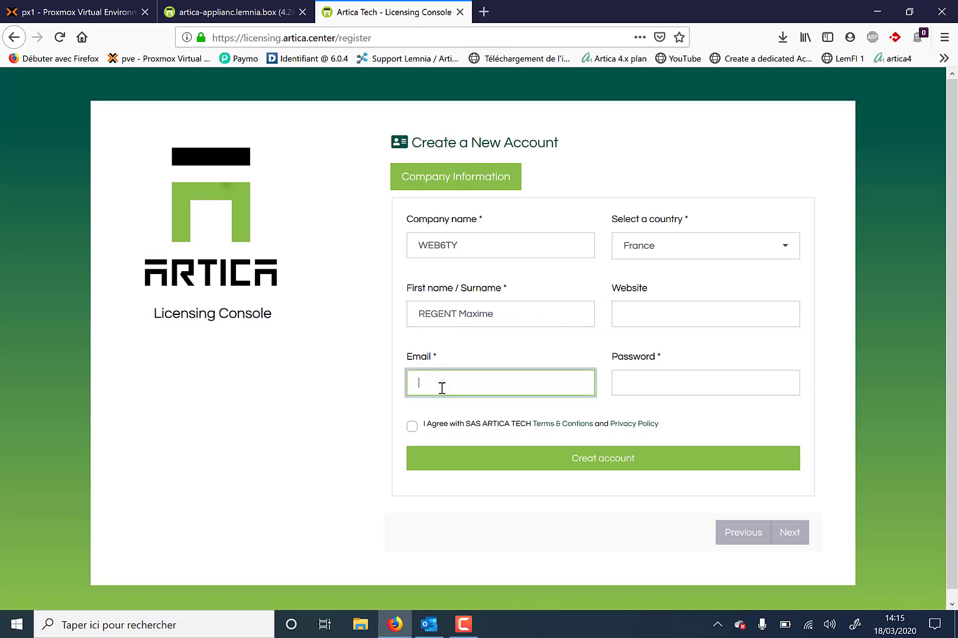
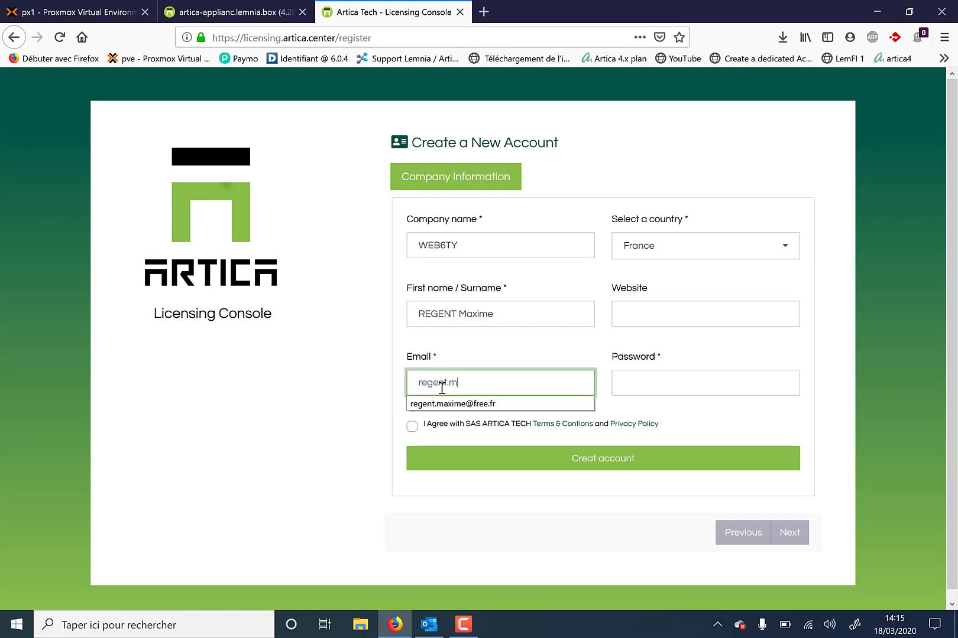
pyautogui.press('Tab')
pyautogui.write('••')
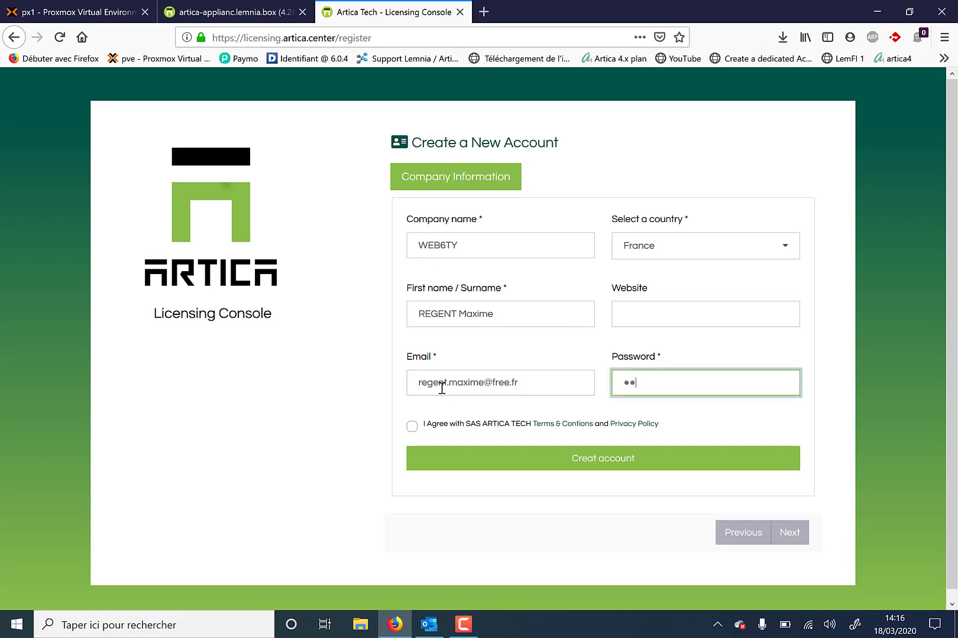
pyautogui.write('••••••••')
pyautogui.click(407, 429)
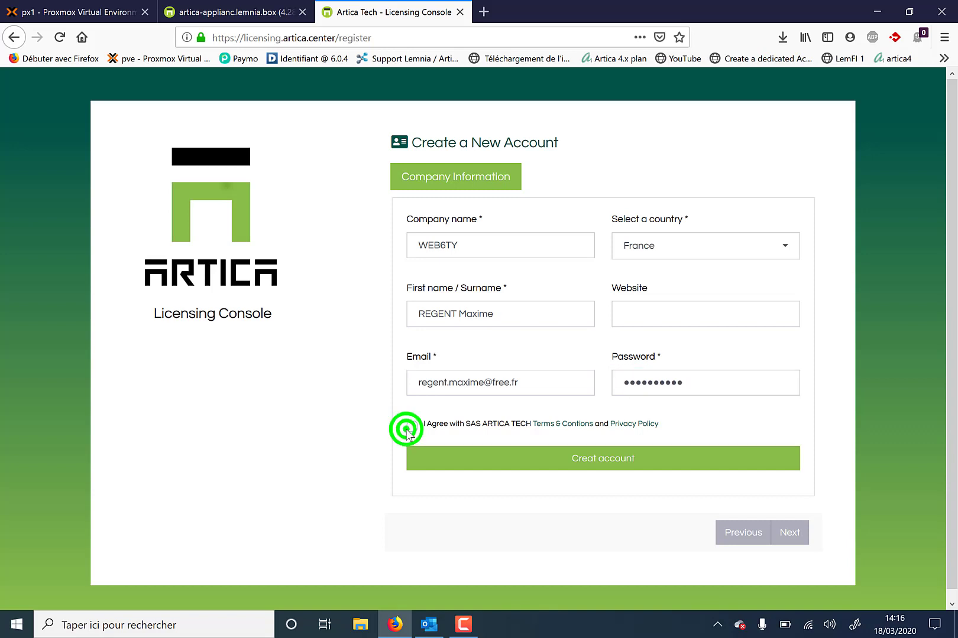
pyautogui.click(410, 426)
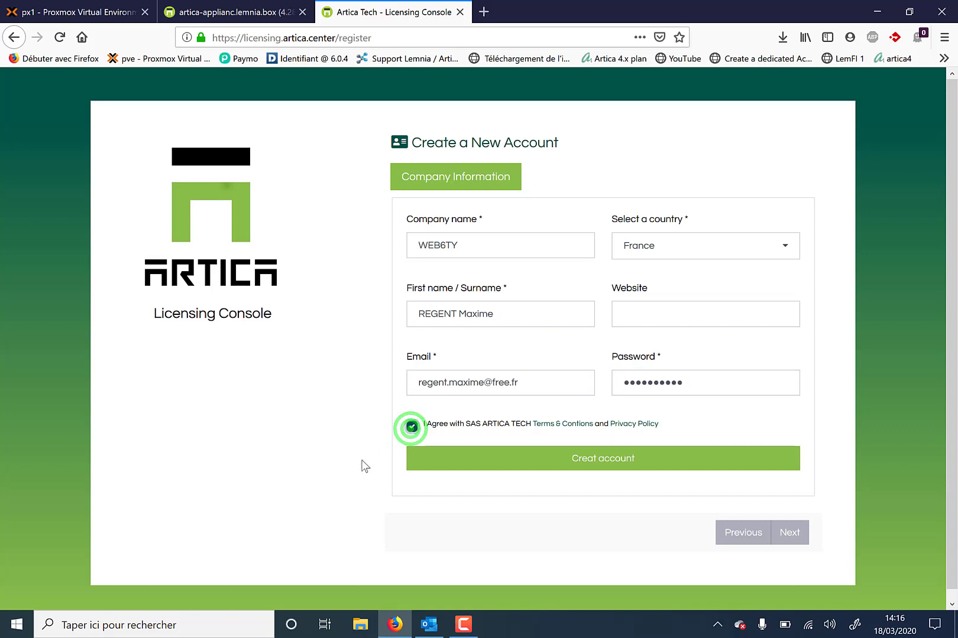
# Create the account, close the success message, and load the licensing Secure Log in page
pyautogui.click(573, 464)
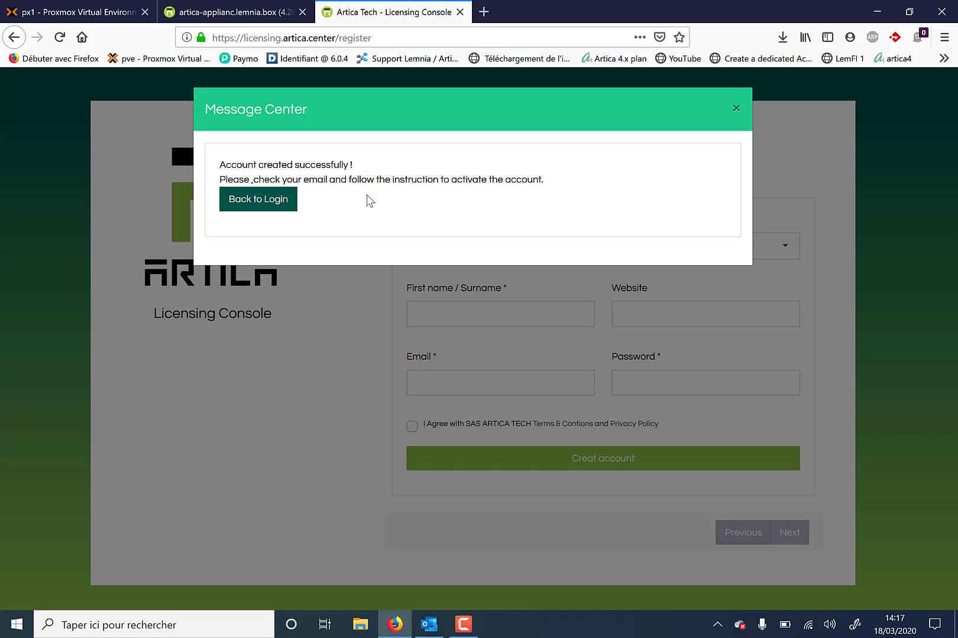
pyautogui.click(739, 110)
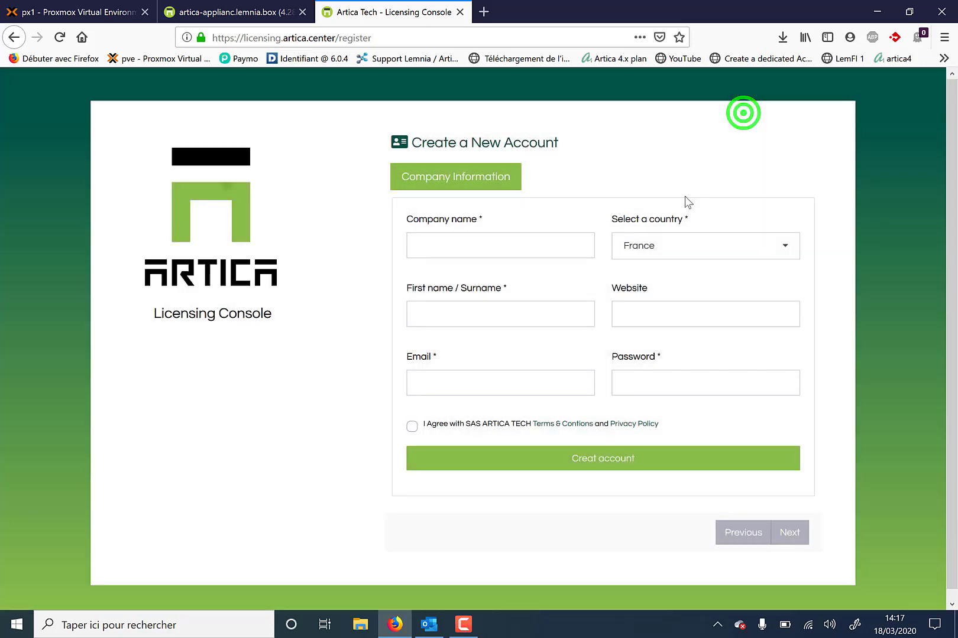
pyautogui.doubleClick(340, 38)
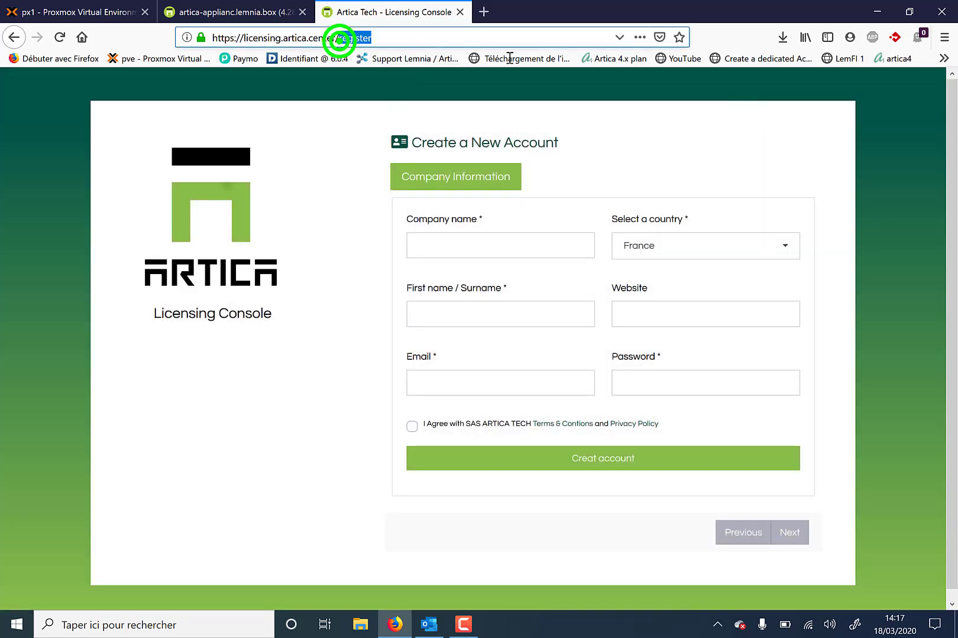
pyautogui.press('BackSpace')
pyautogui.press('Return')
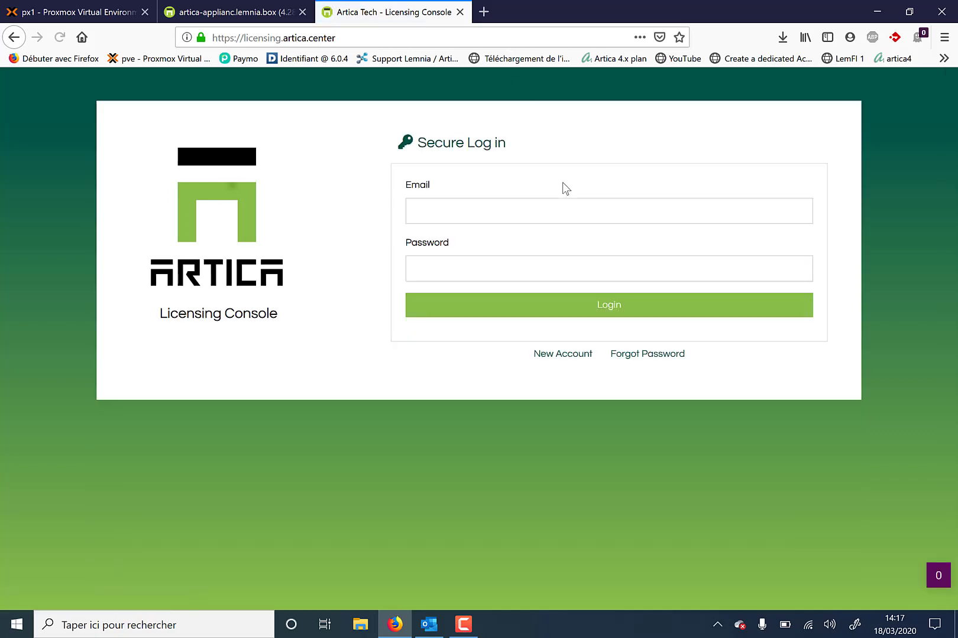
pyautogui.click(460, 216)
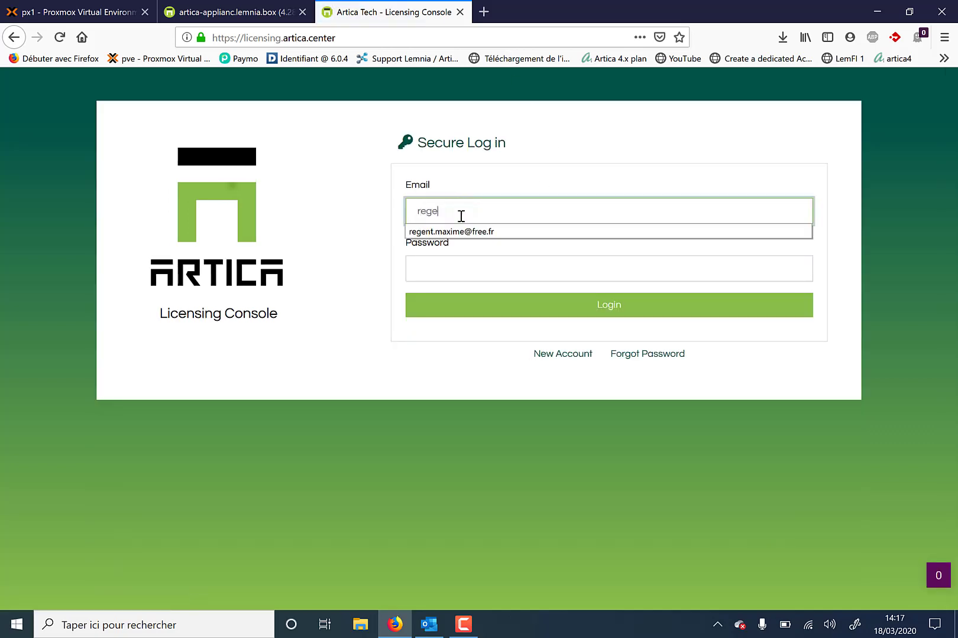
# Log in to the licensing account with the contact's e-mail and password, then return to the appliance tab
pyautogui.press('Tab')
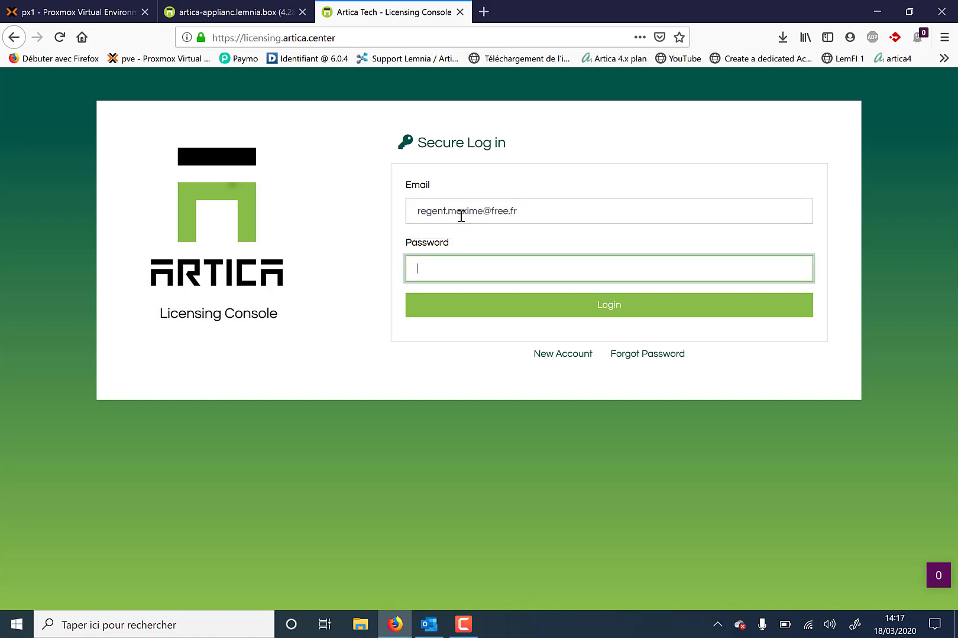
pyautogui.write('*********')
pyautogui.press('Return')
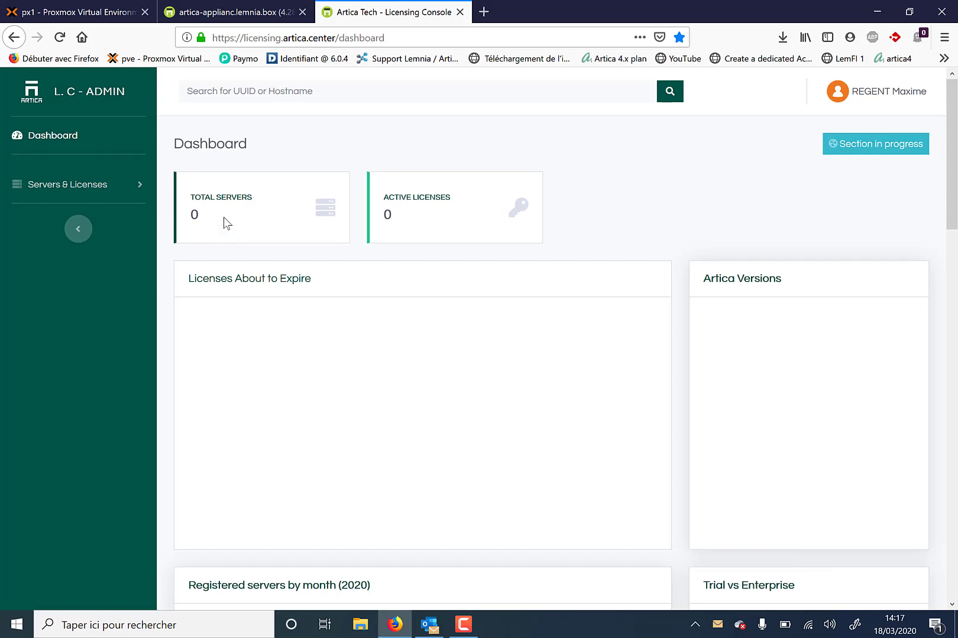
pyautogui.click(212, 18)
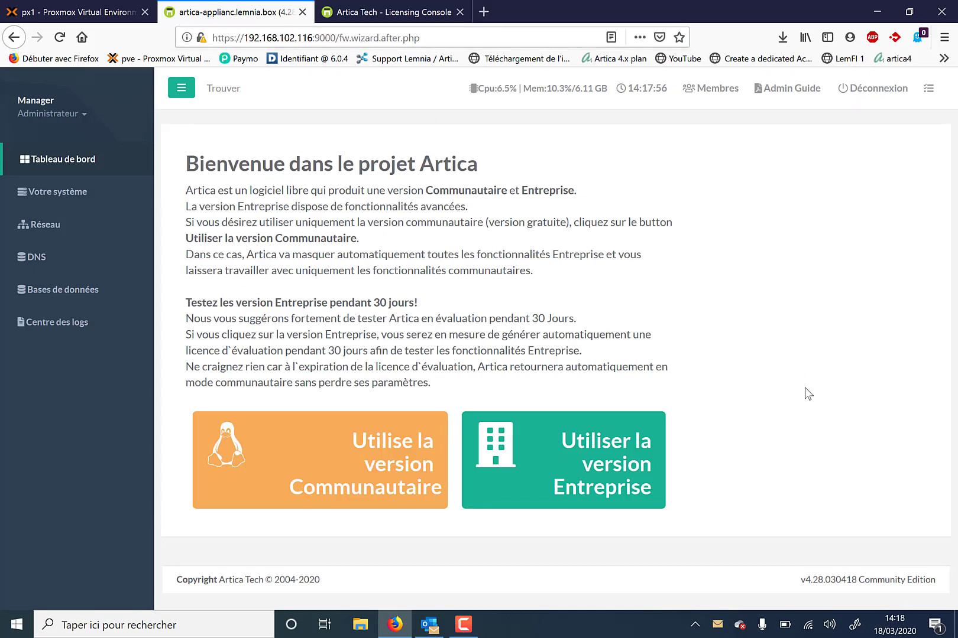
# Choose the Enterprise trial, re-enter the account password, and generate the server key
pyautogui.click(591, 453)
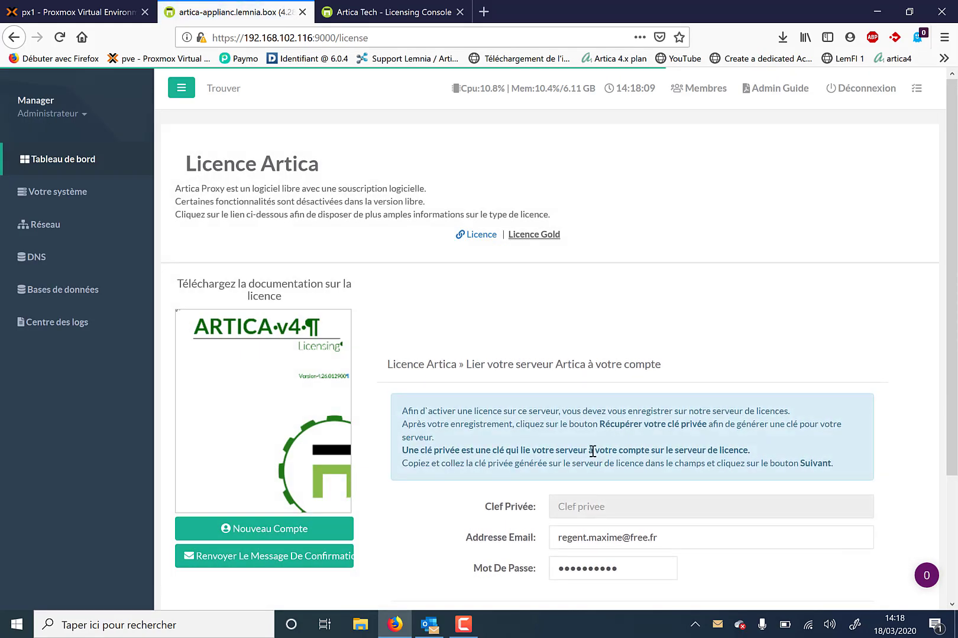
pyautogui.scroll(-3, 592, 454)
pyautogui.tripleClick(666, 381)
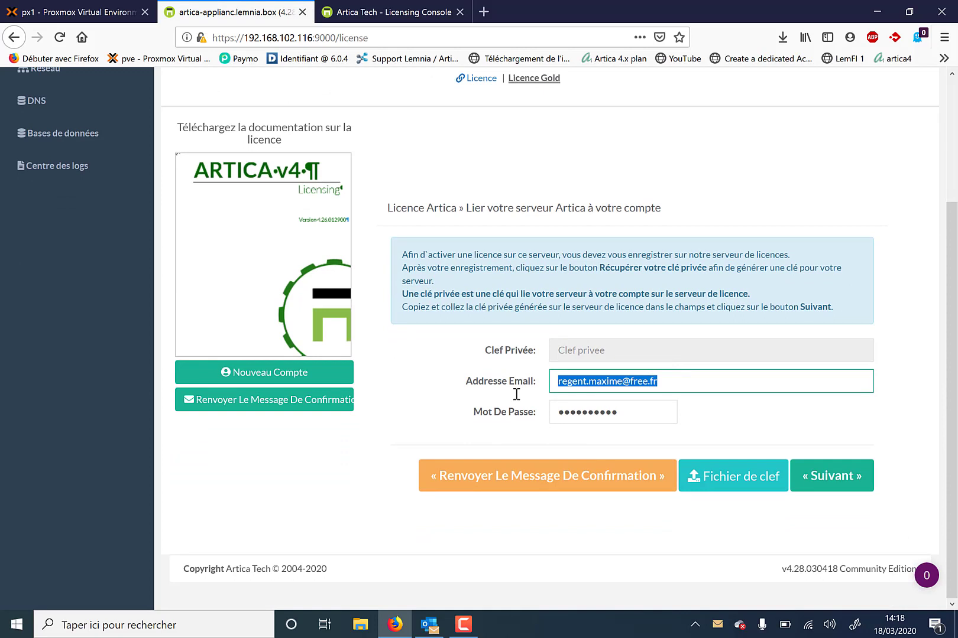
pyautogui.tripleClick(618, 414)
pyautogui.write('*******')
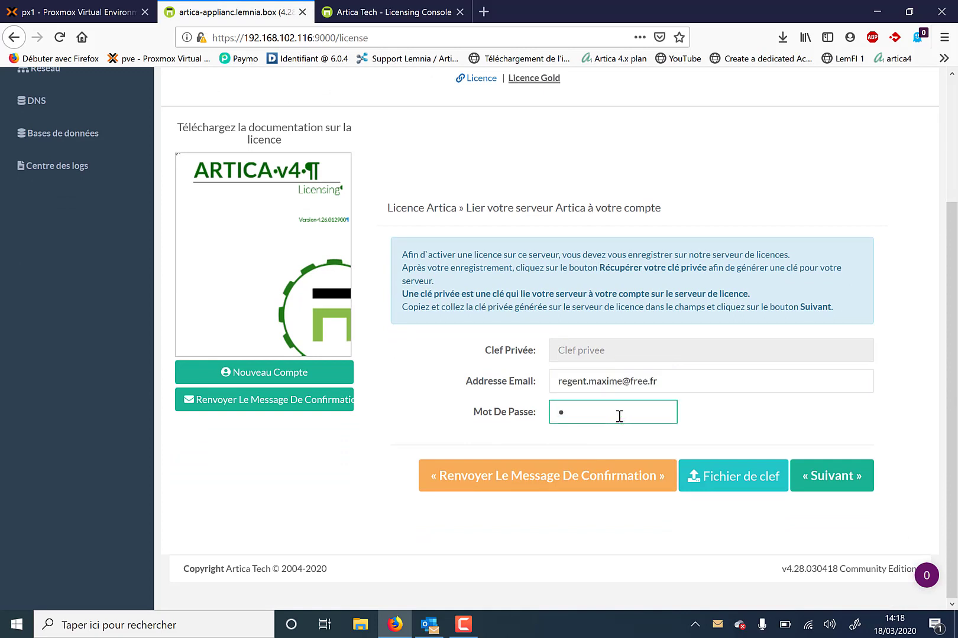
pyautogui.write('**')
pyautogui.click(830, 476)
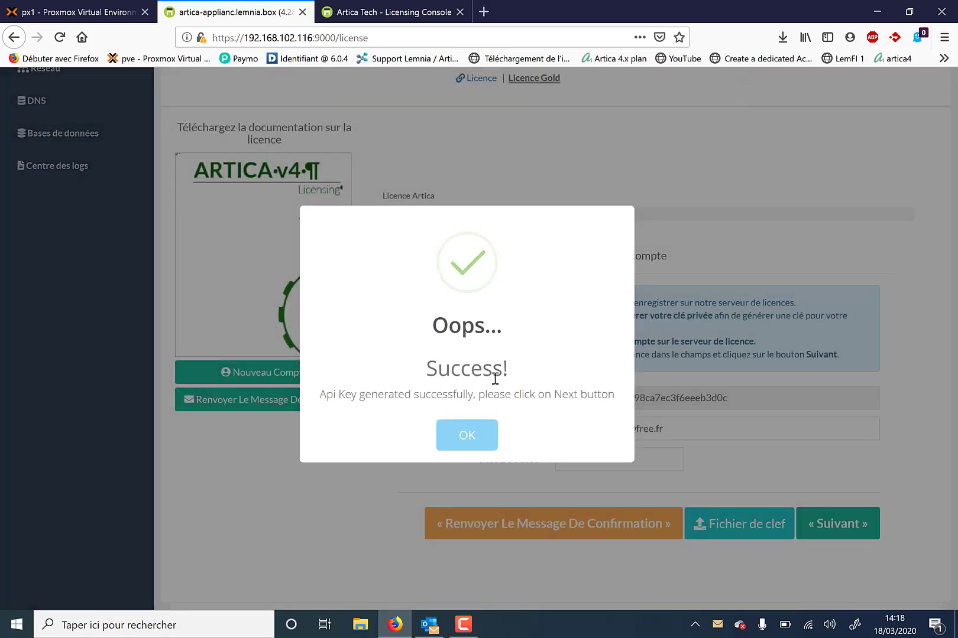
pyautogui.click(468, 438)
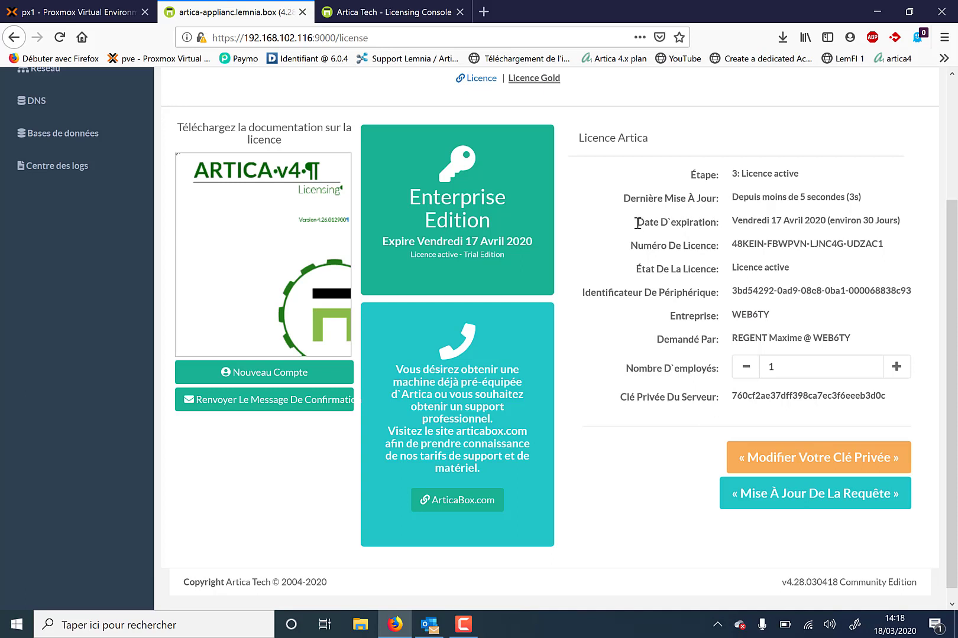
# Check the licence's active status and its 17 April 2020 expiry date
pyautogui.moveTo(636, 222); pyautogui.dragTo(908, 229)
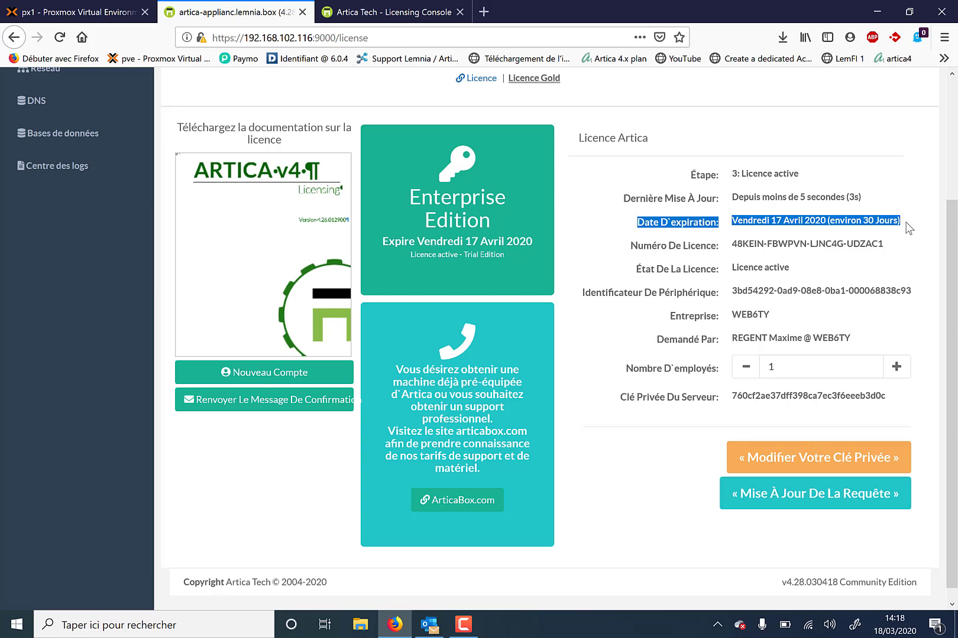
pyautogui.doubleClick(759, 267)
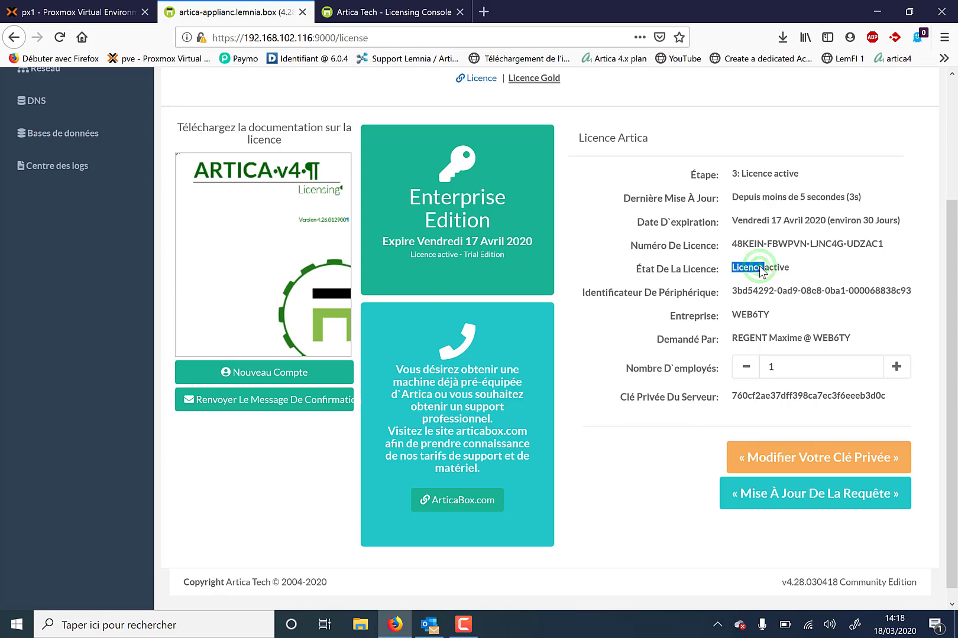
pyautogui.click(670, 256)
pyautogui.scroll(3, 236, 254)
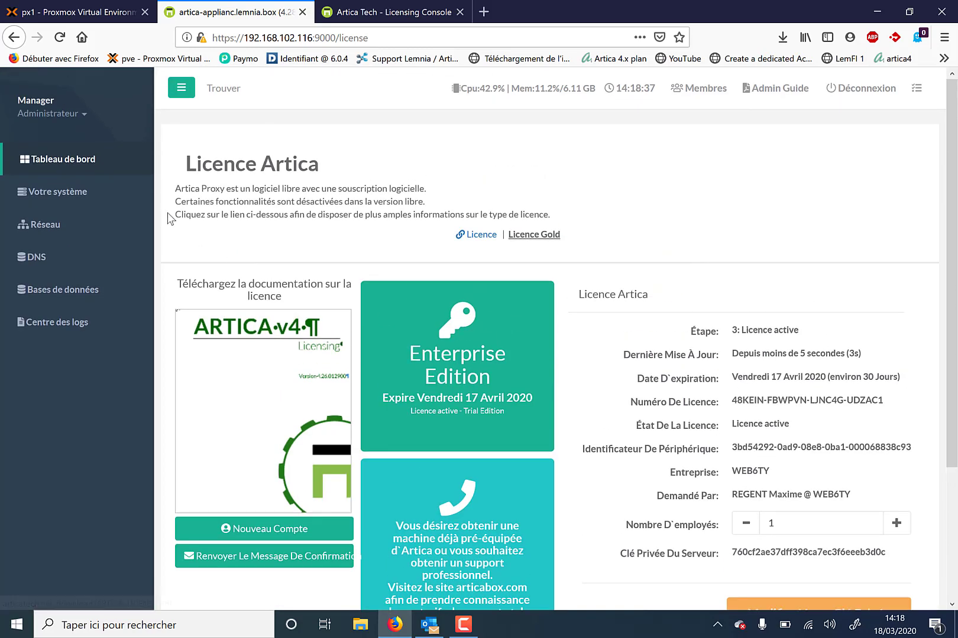
pyautogui.click(79, 191)
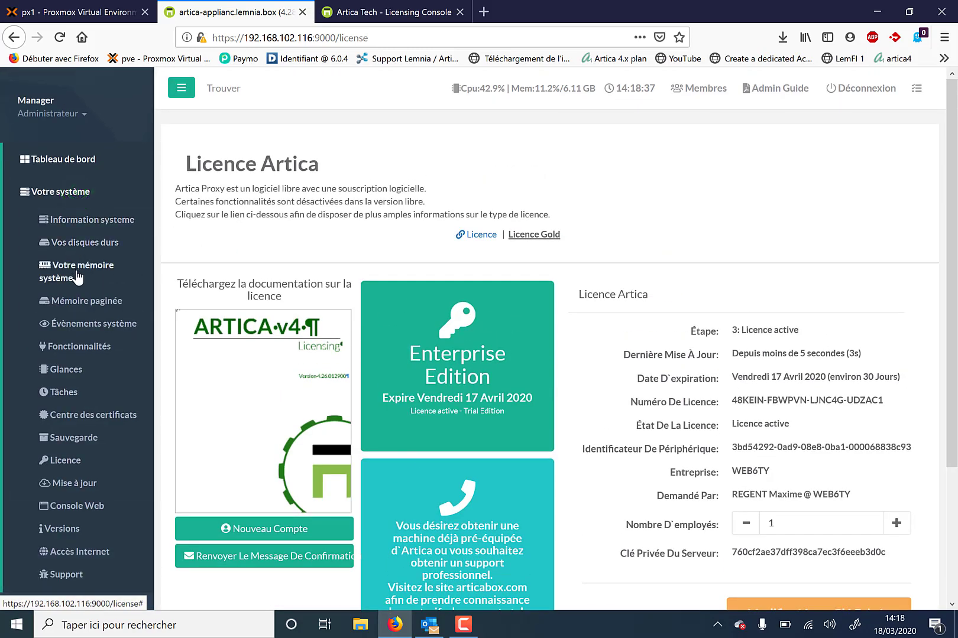
# Browse the Install/uninstall features list (DNS cache service, LDAP server), then return to Tableau de bord
pyautogui.click(71, 345)
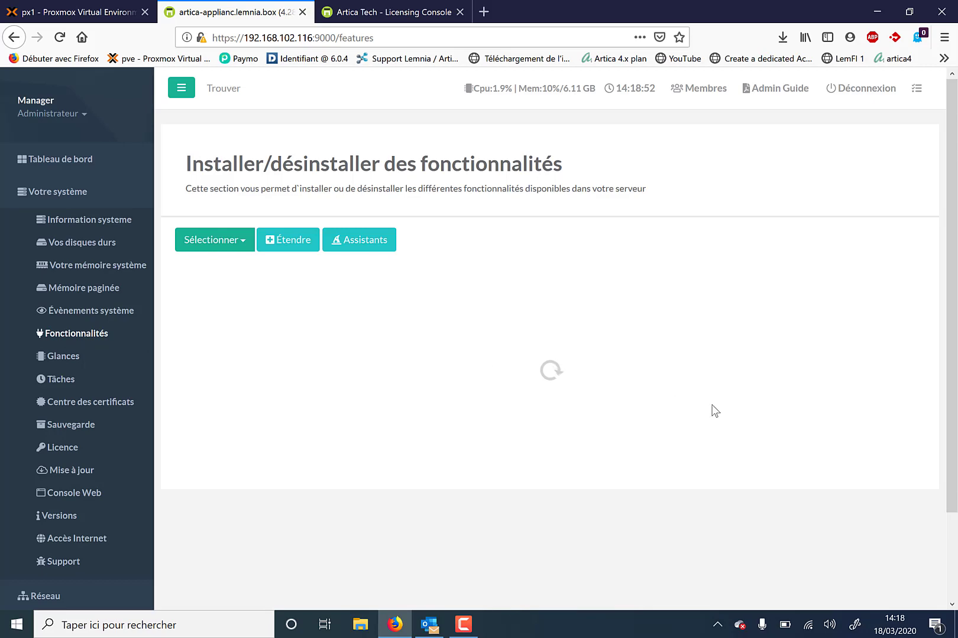
pyautogui.scroll(-5, 714, 410)
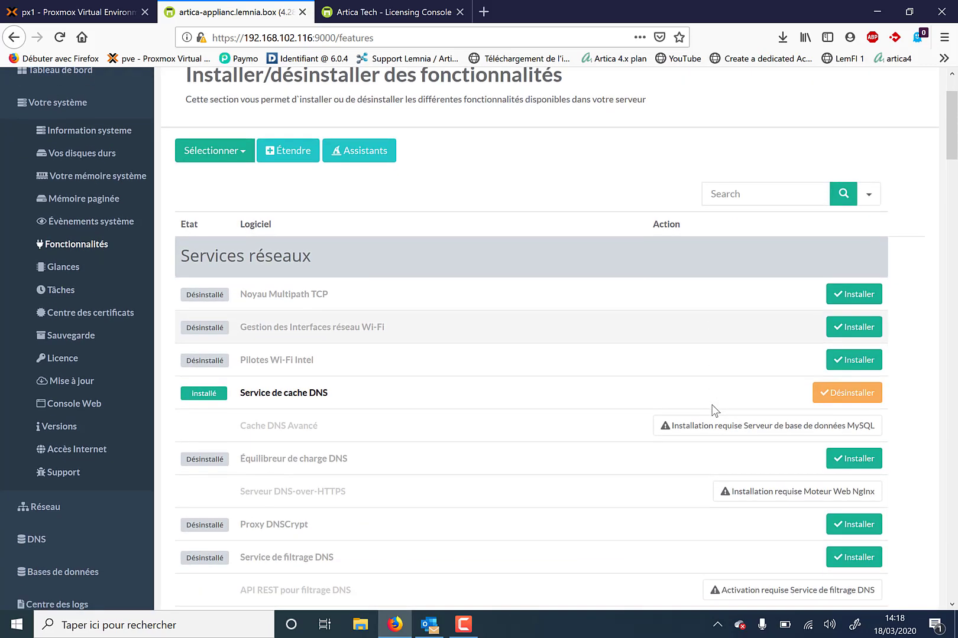
pyautogui.scroll(-6, 714, 411)
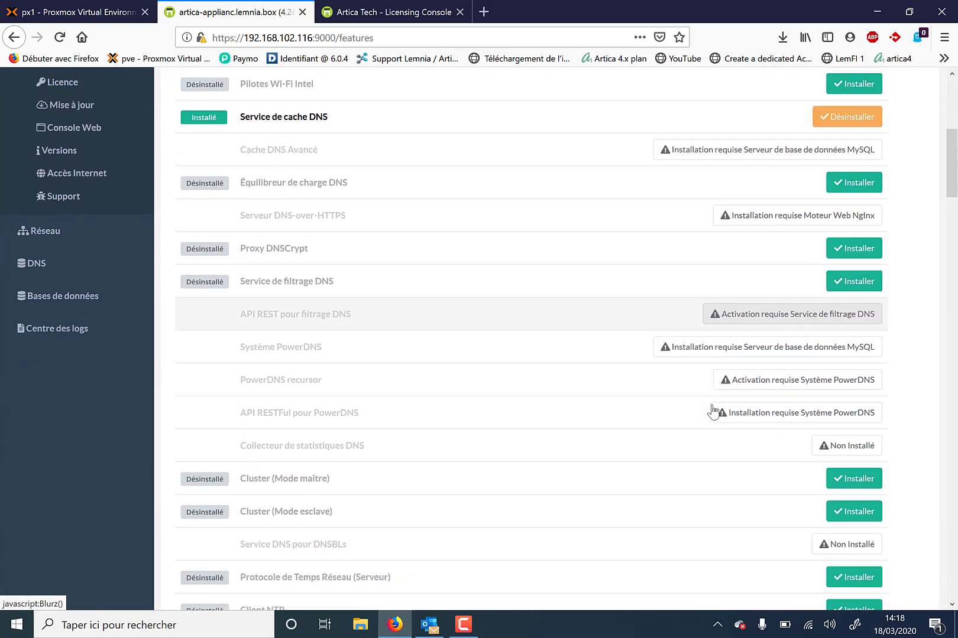
pyautogui.scroll(-9, 713, 405)
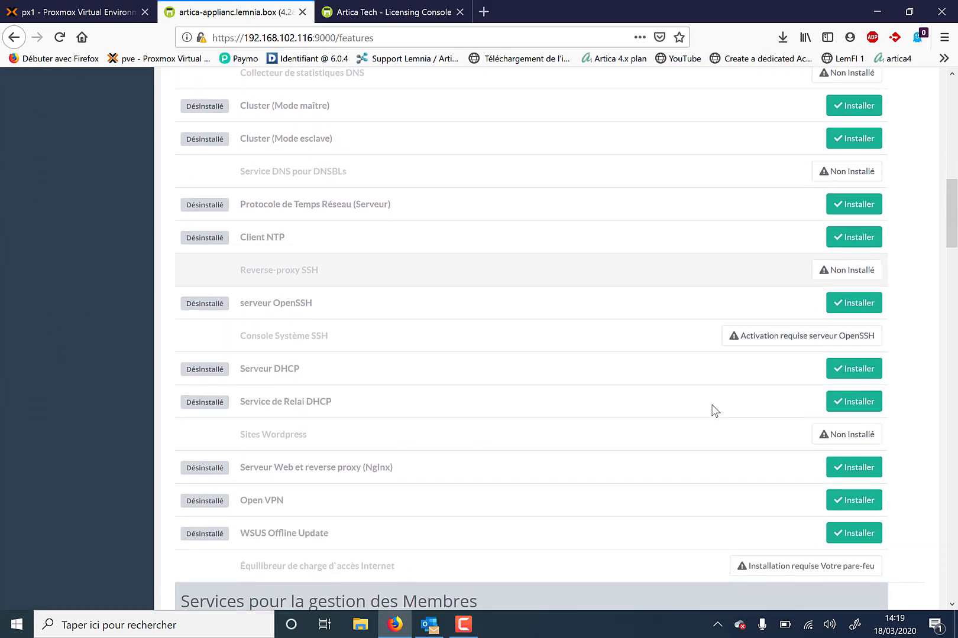
pyautogui.scroll(-5, 714, 411)
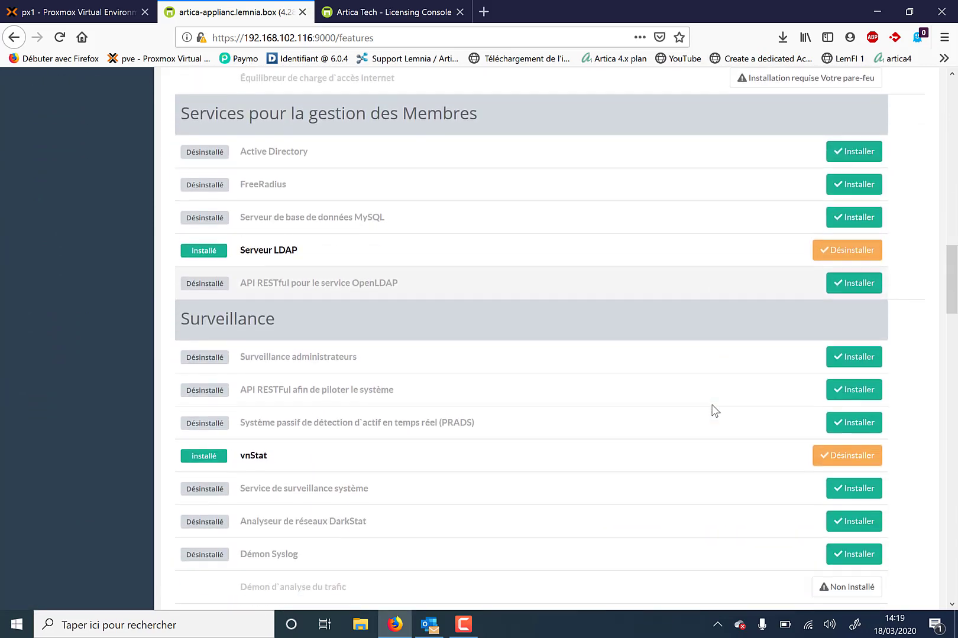
pyautogui.scroll(1, 714, 411)
pyautogui.scroll(8, 714, 411)
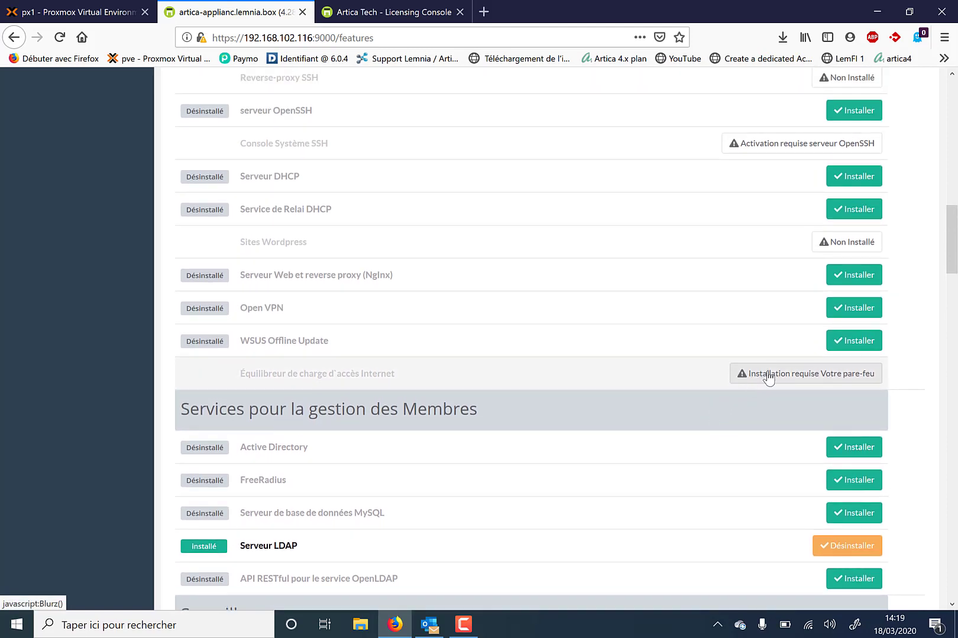
pyautogui.scroll(6, 768, 378)
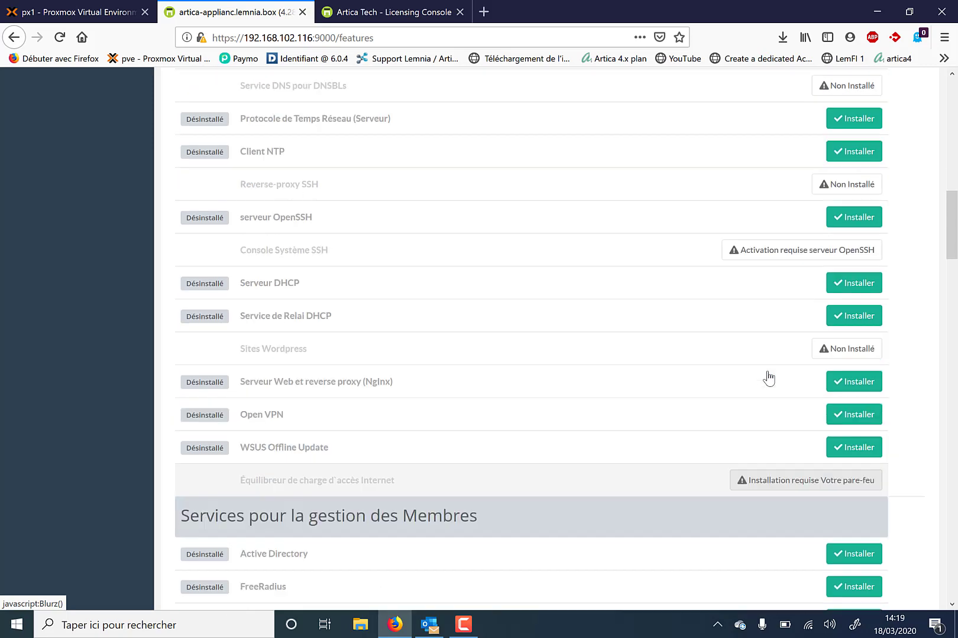
pyautogui.scroll(2, 770, 377)
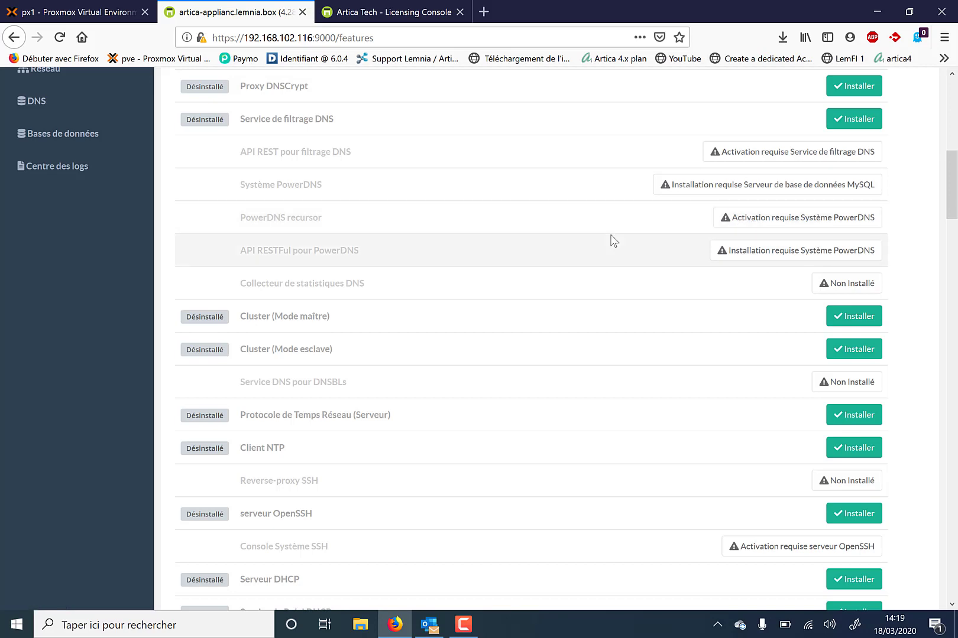
pyautogui.scroll(10, 614, 241)
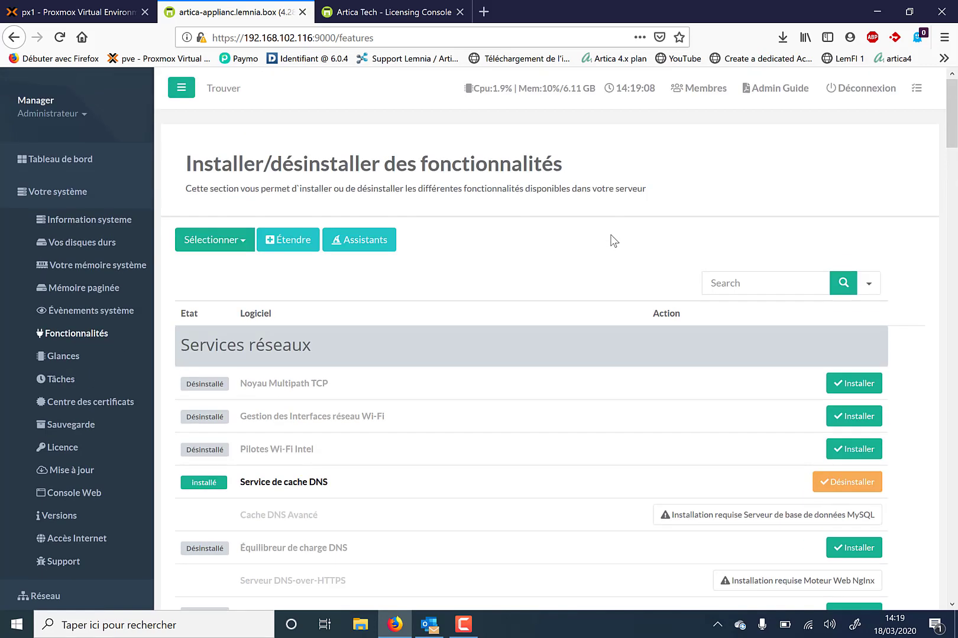
pyautogui.click(111, 176)
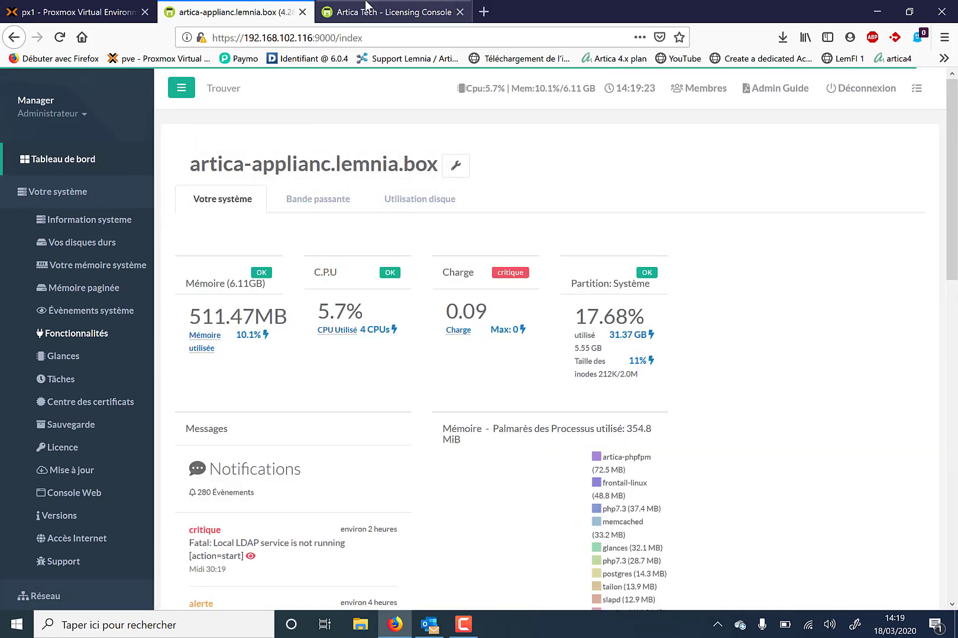
# Refresh the licensing dashboard and match the registered server to artica-applianc.lemnia.box
pyautogui.click(367, 16)
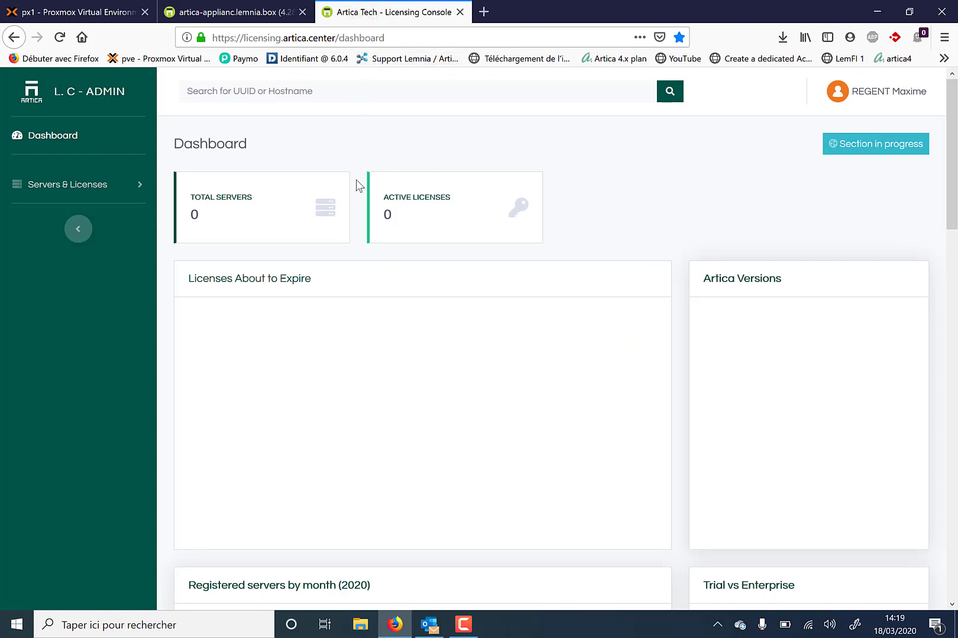
pyautogui.press('F5')
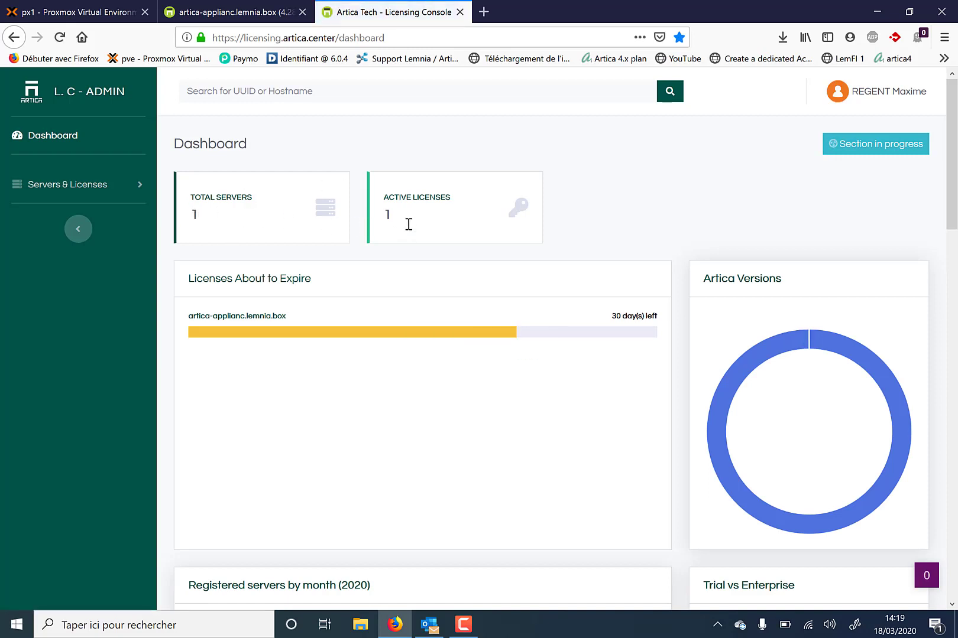
pyautogui.click(110, 190)
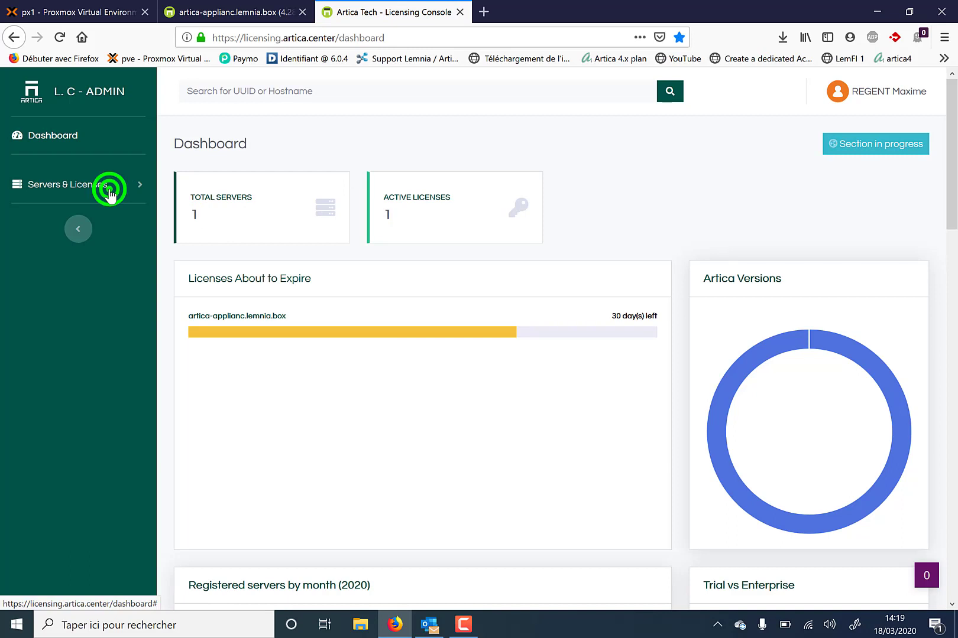
pyautogui.click(51, 243)
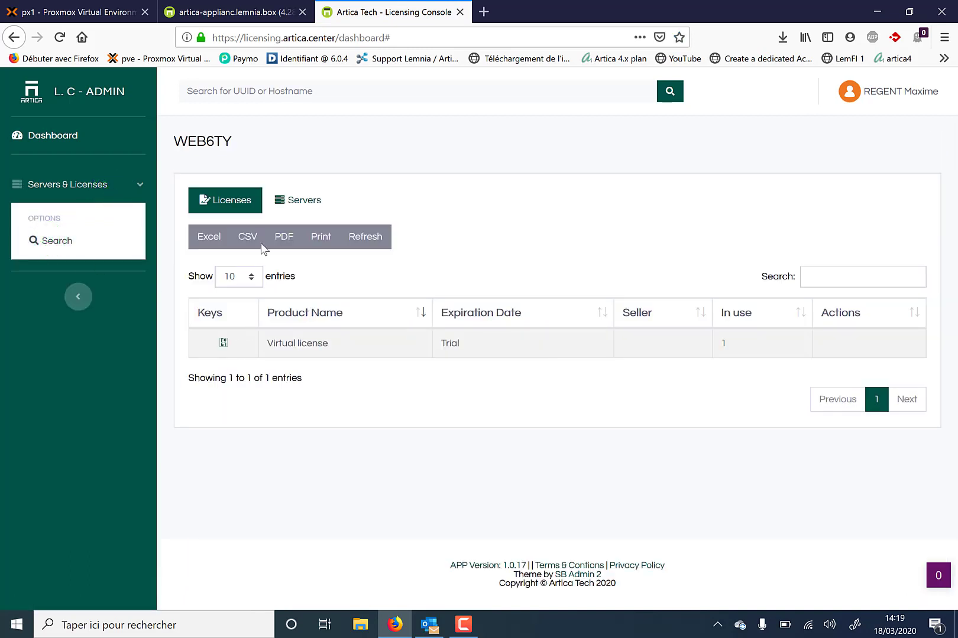
pyautogui.click(296, 201)
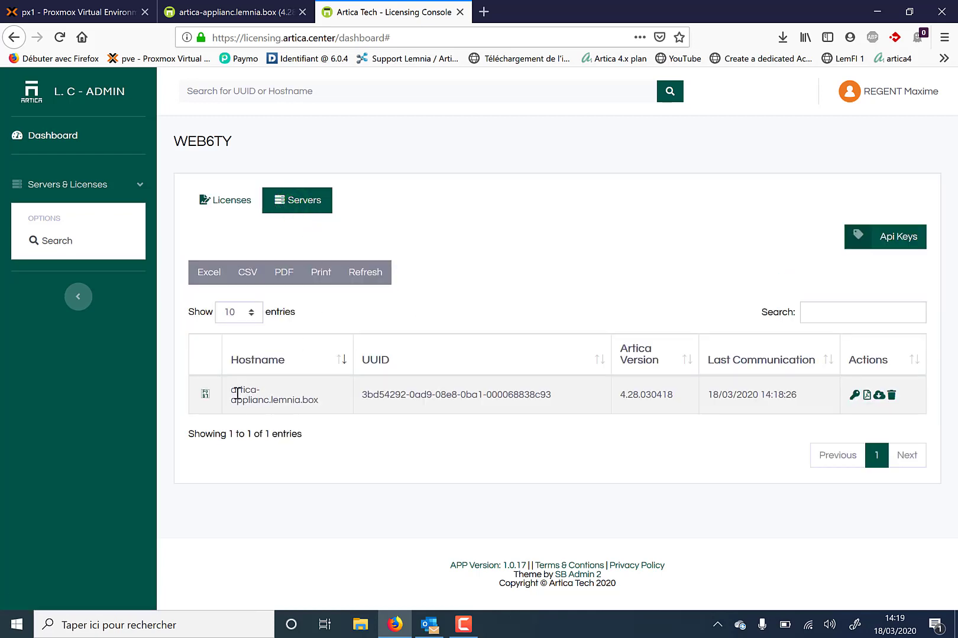
pyautogui.moveTo(232, 390); pyautogui.dragTo(319, 393)
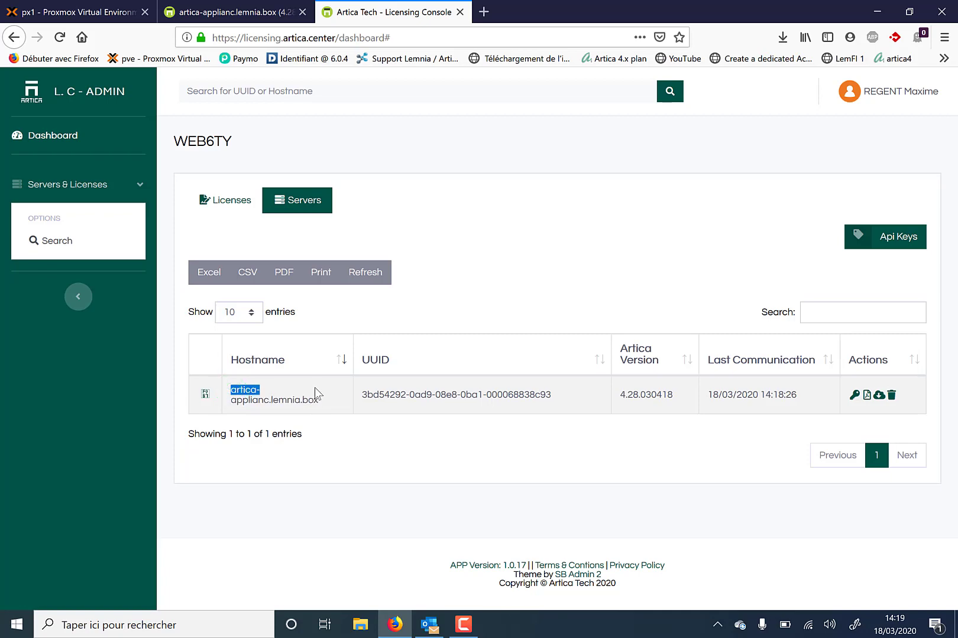
pyautogui.click(246, 17)
pyautogui.moveTo(192, 159); pyautogui.dragTo(351, 162)
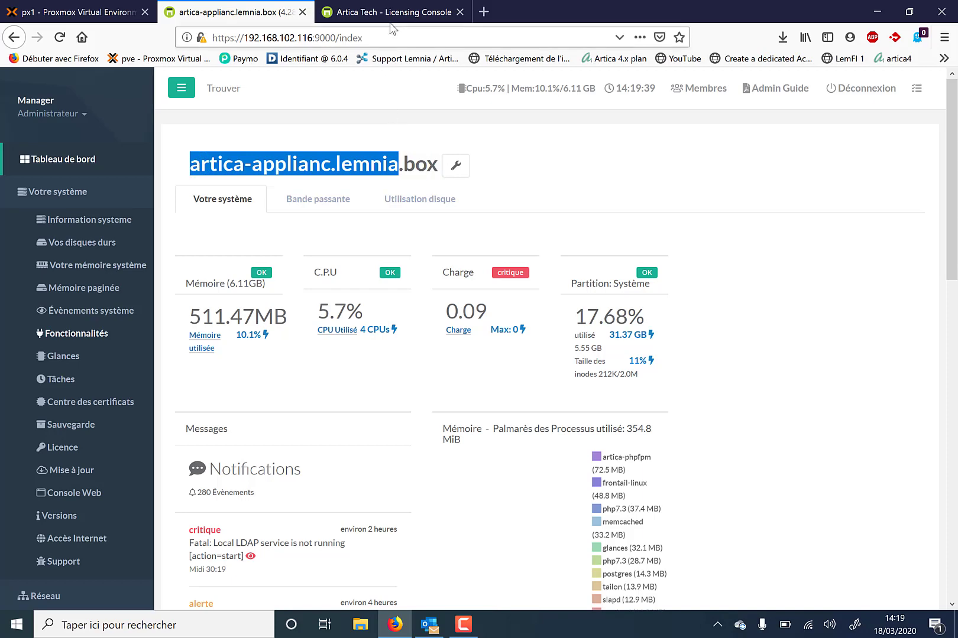
pyautogui.click(388, 18)
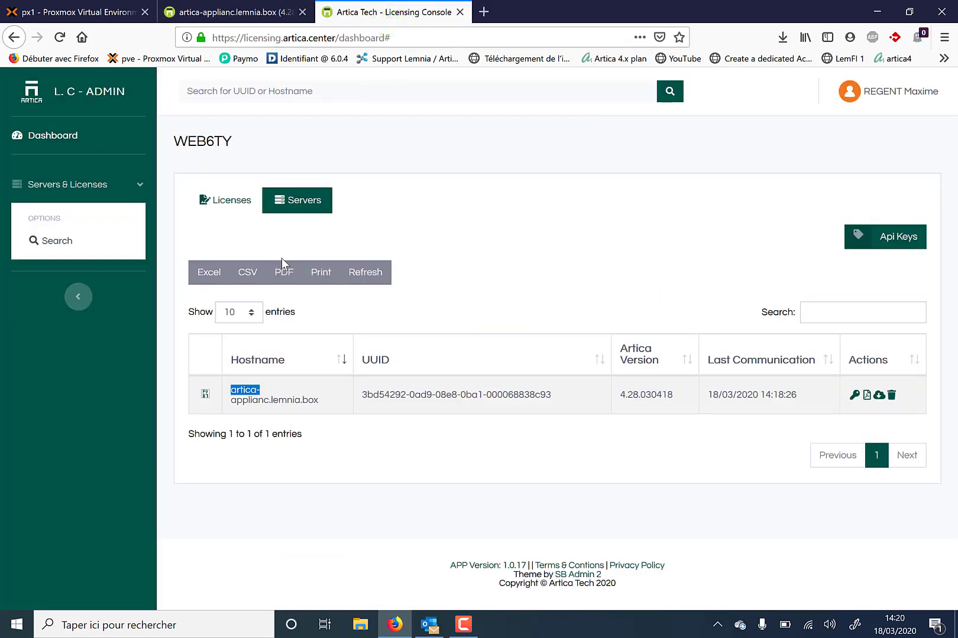
# Confirm the Licenses list shows a Virtual license marked Trial
pyautogui.click(234, 202)
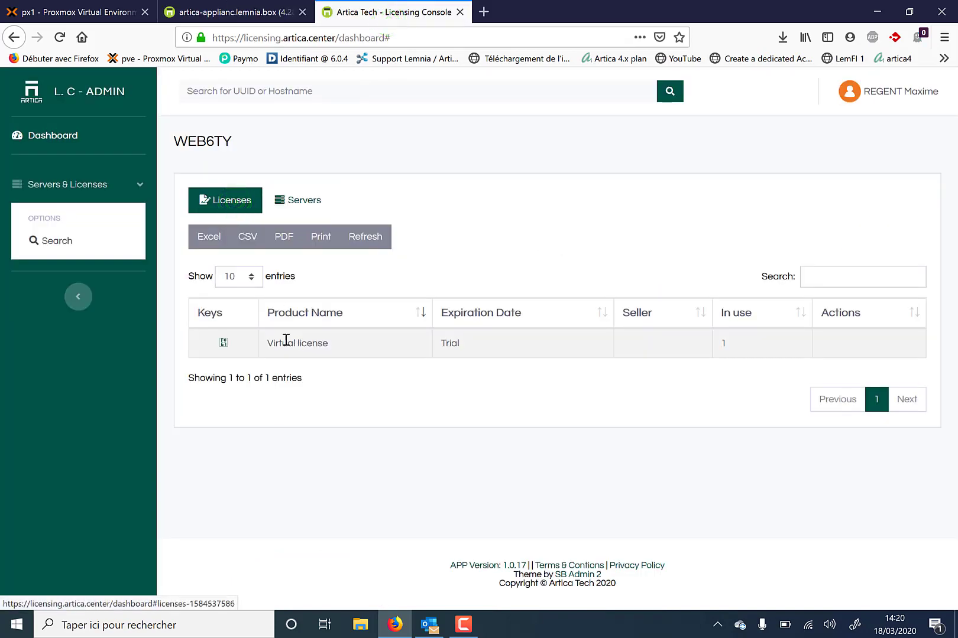
pyautogui.moveTo(264, 342); pyautogui.dragTo(381, 360)
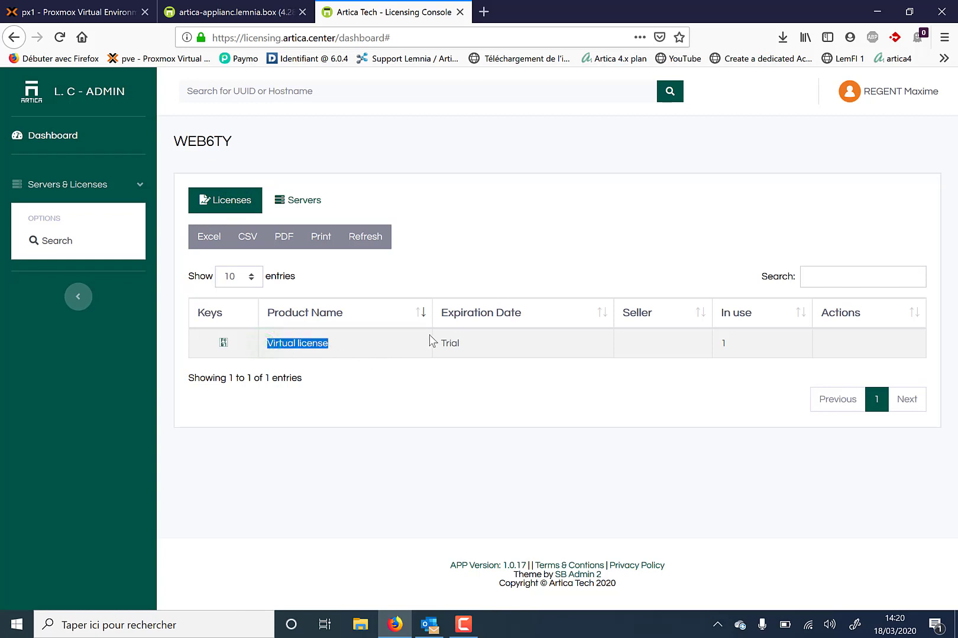
pyautogui.moveTo(442, 343); pyautogui.dragTo(481, 348)
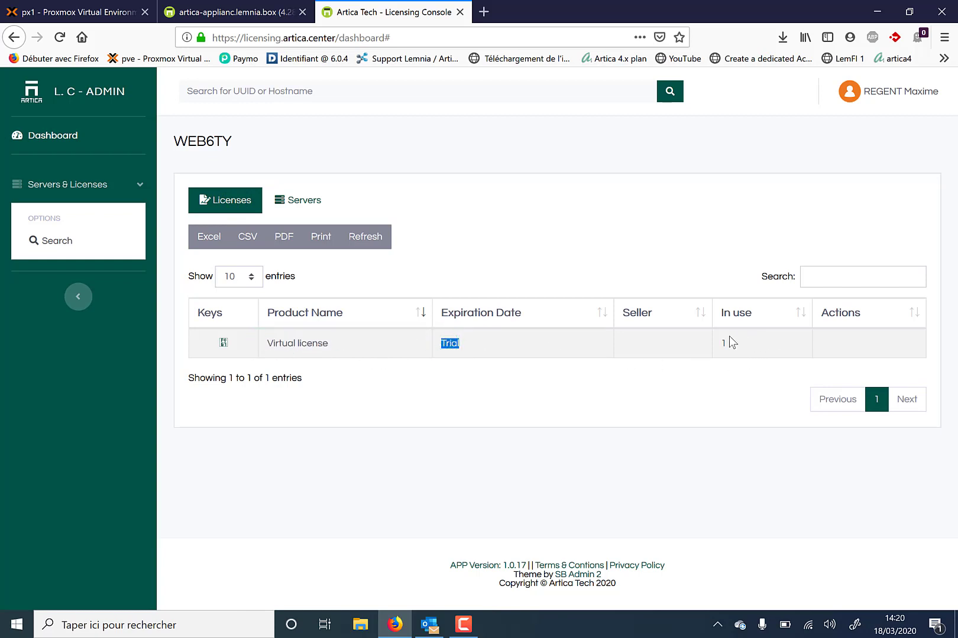
pyautogui.click(270, 16)
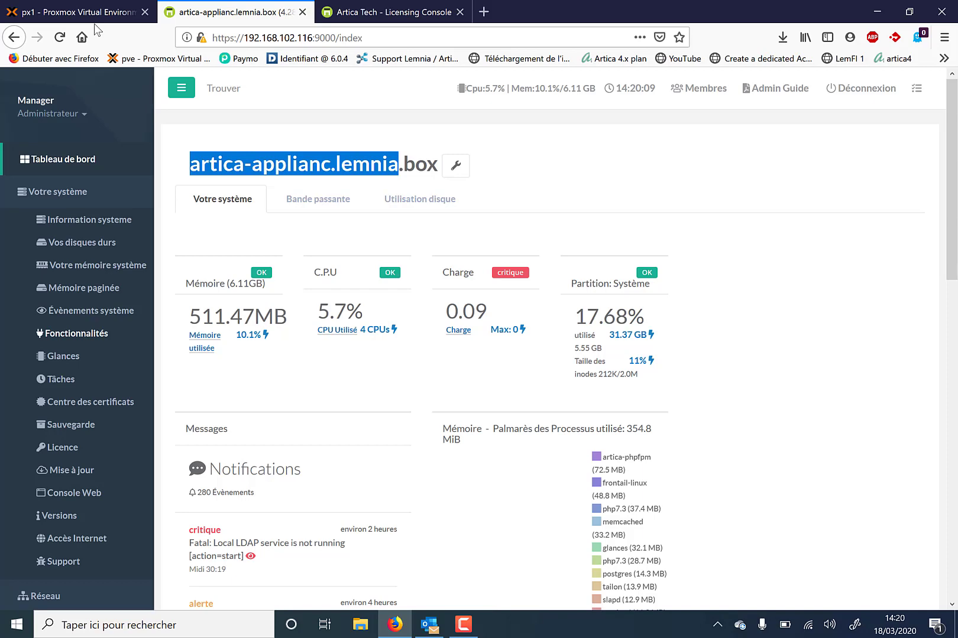
pyautogui.click(383, 15)
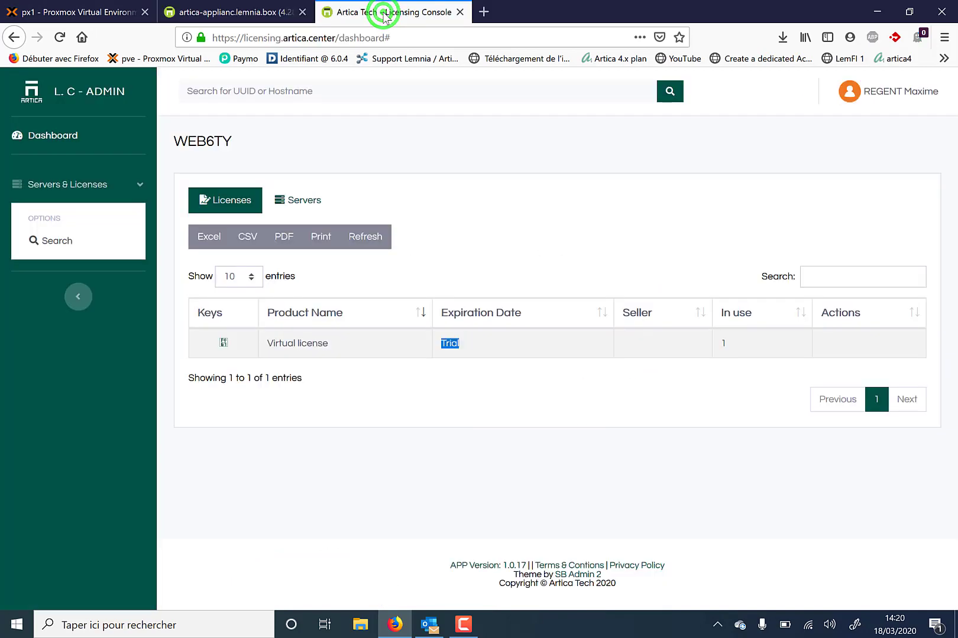